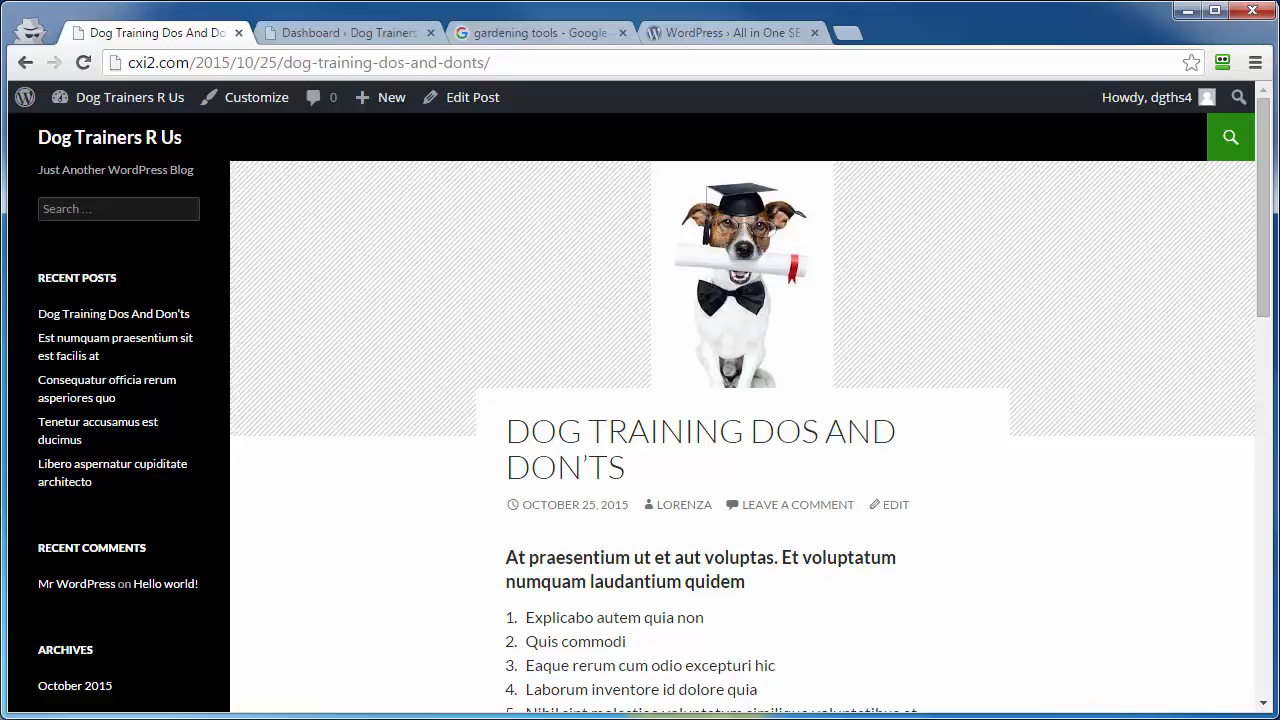
Go to the site's dashboard and search for new plugins matching "all in one seo pack"
{"action": "left_click", "coordinate": [330, 36]}
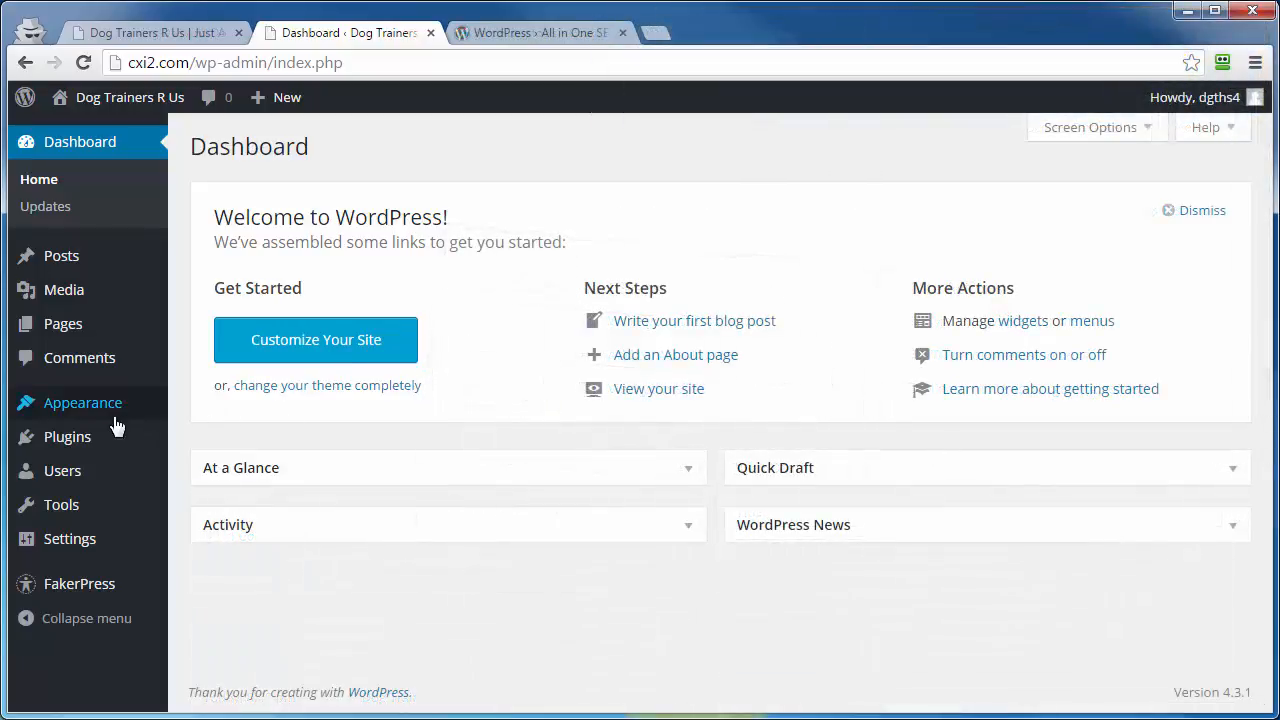
{"action": "mouse_move", "coordinate": [53, 448]}
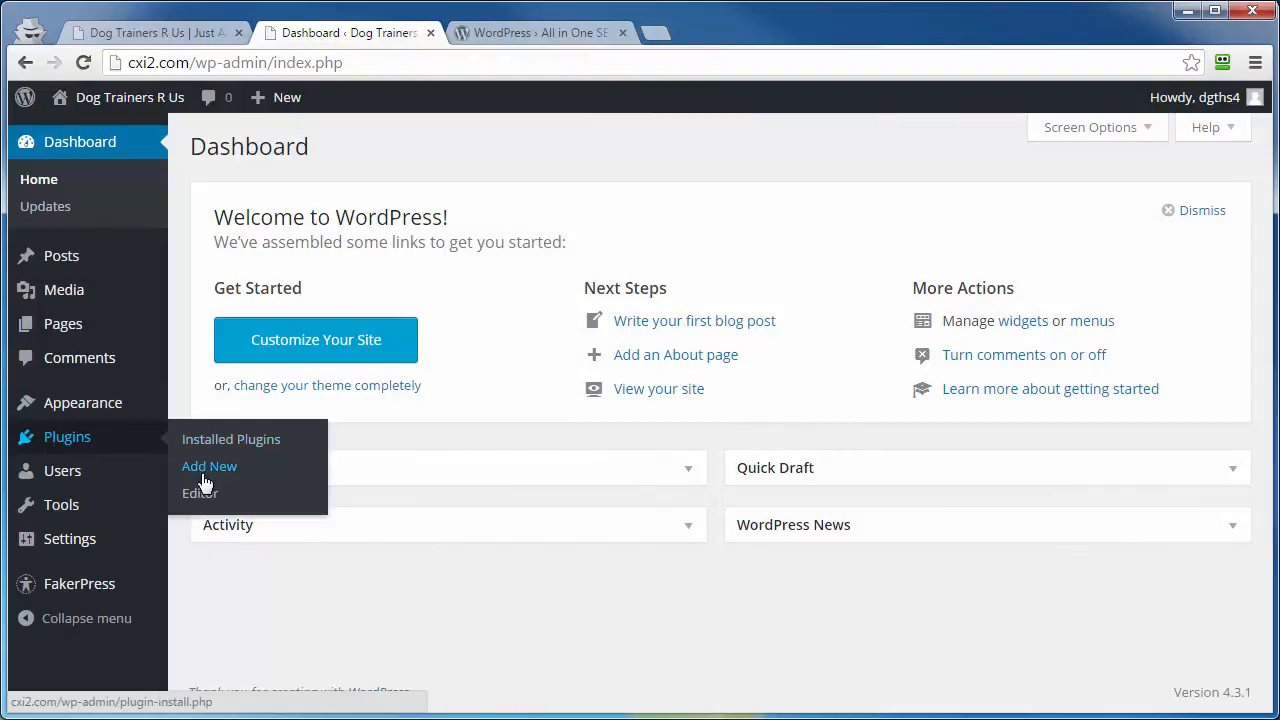
{"action": "left_click", "coordinate": [200, 470]}
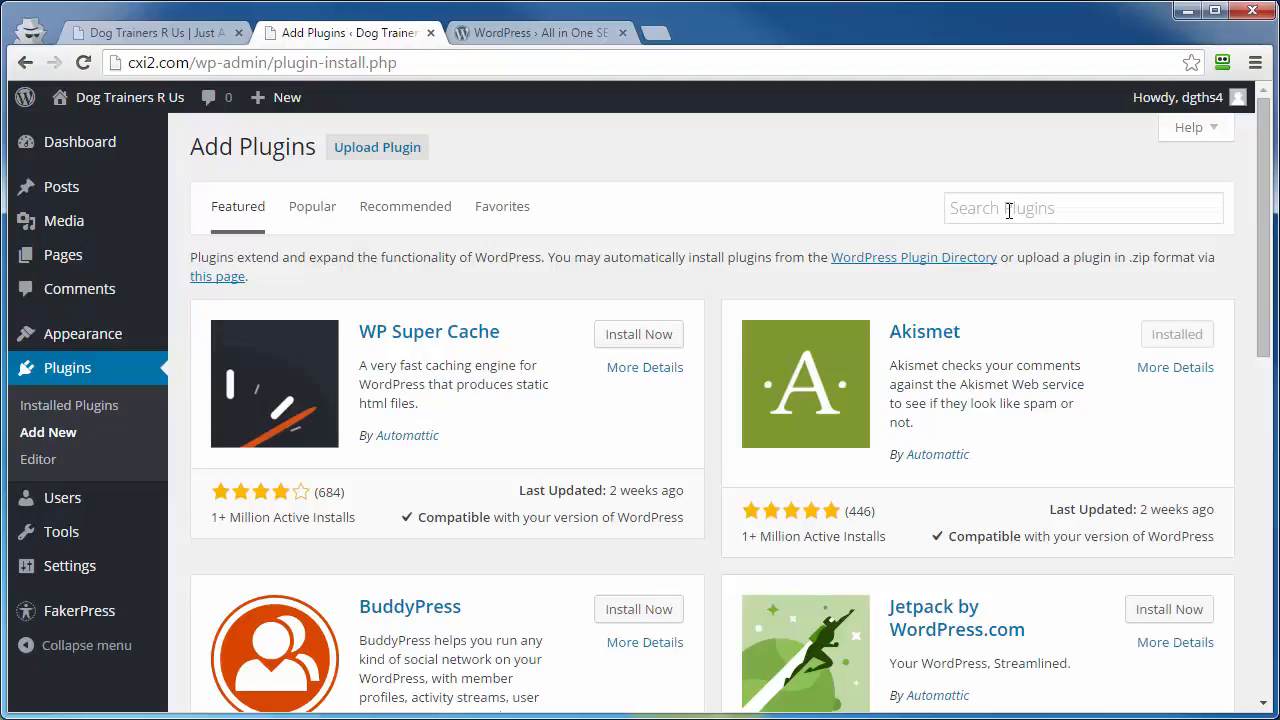
{"action": "left_click", "coordinate": [1003, 211]}
{"action": "type", "text": "all in one seo pack"}
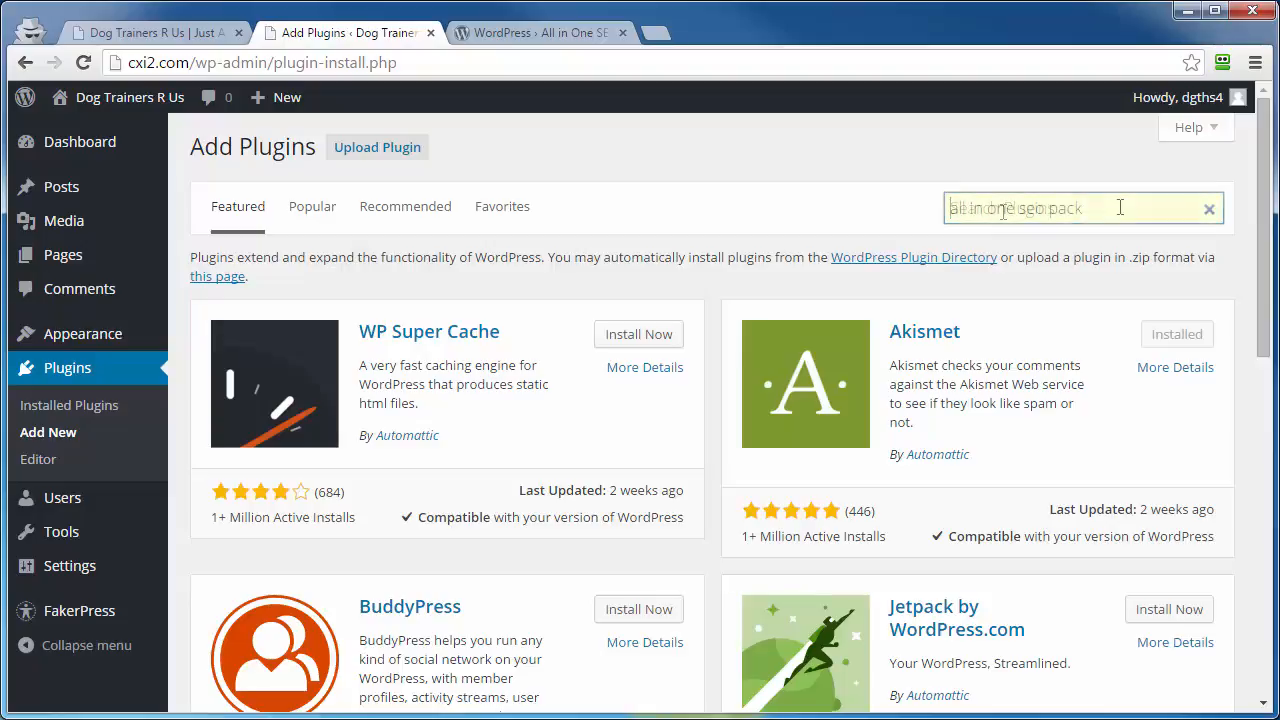
{"action": "key", "text": "Return"}
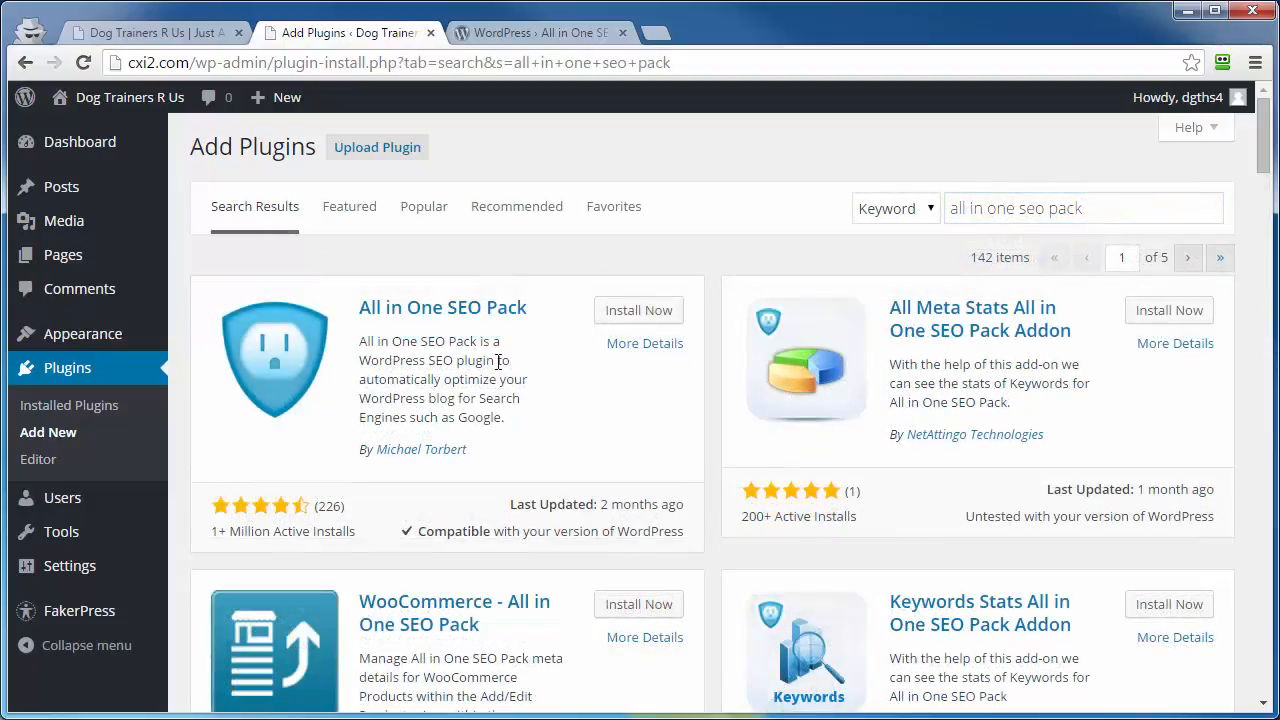
Install and activate the All in One SEO Pack plugin, dismissing its welcome notice
{"action": "left_click", "coordinate": [628, 312]}
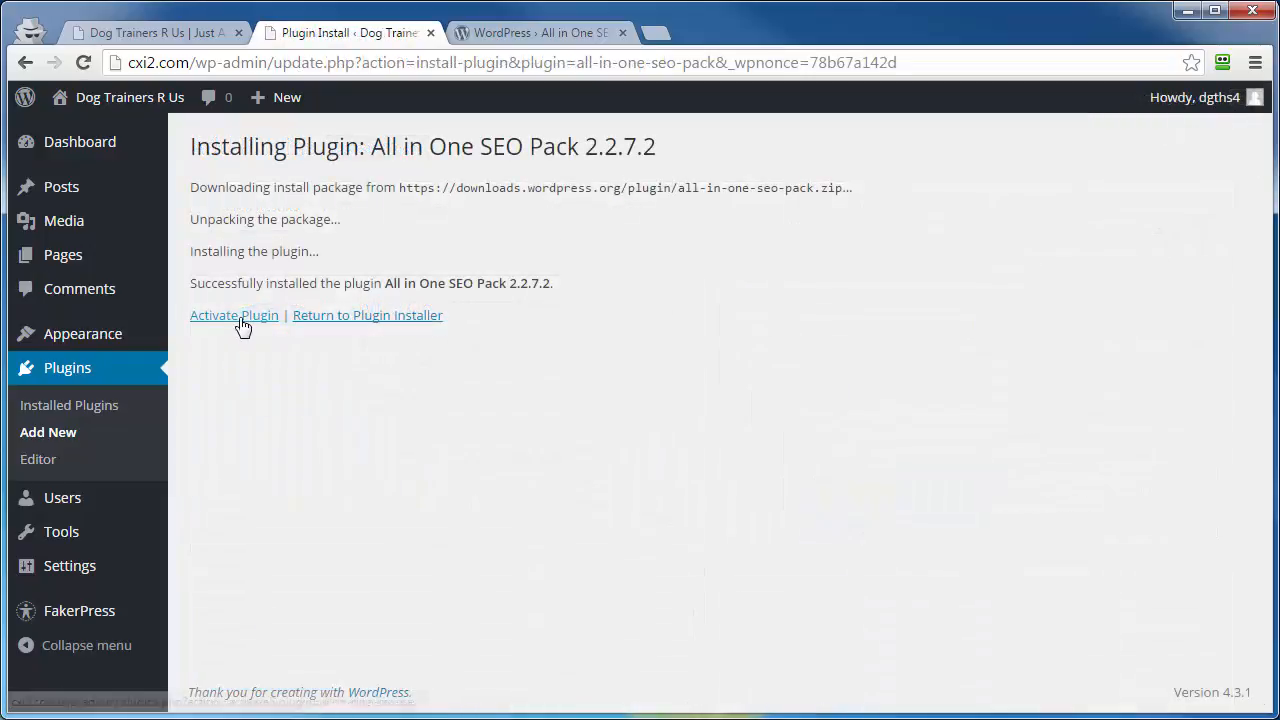
{"action": "left_click", "coordinate": [238, 321]}
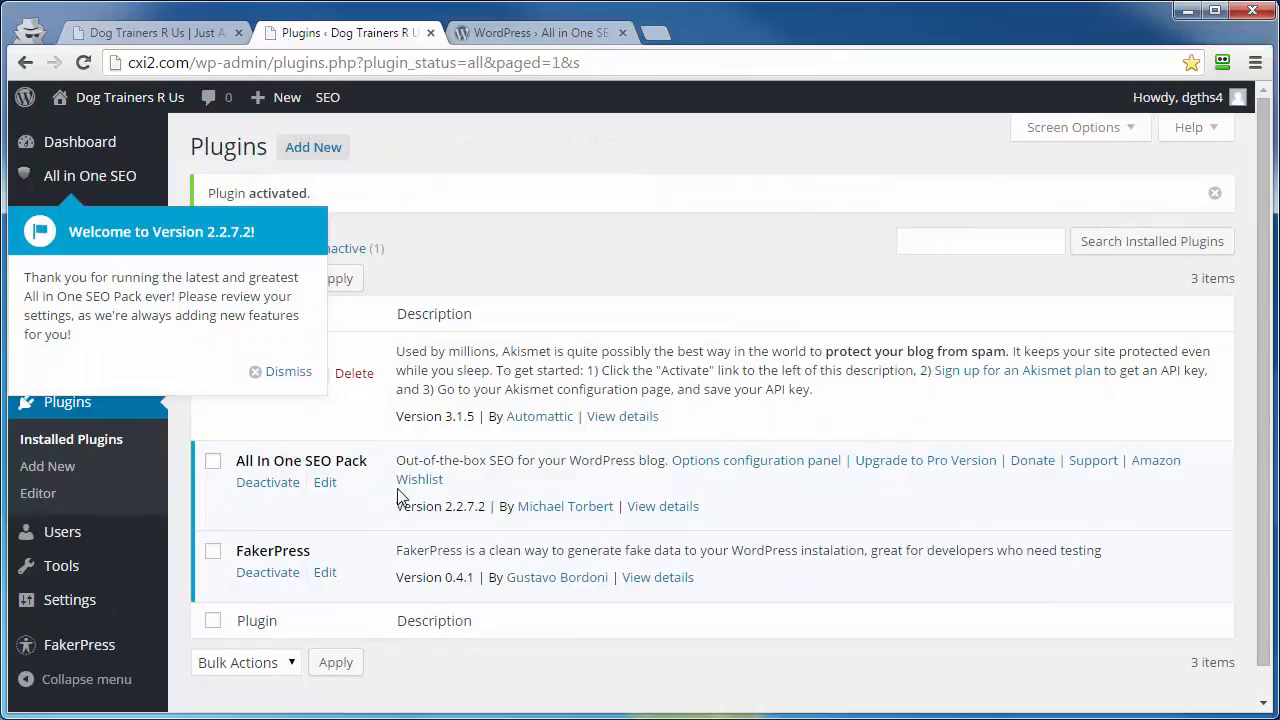
{"action": "left_click", "coordinate": [283, 379]}
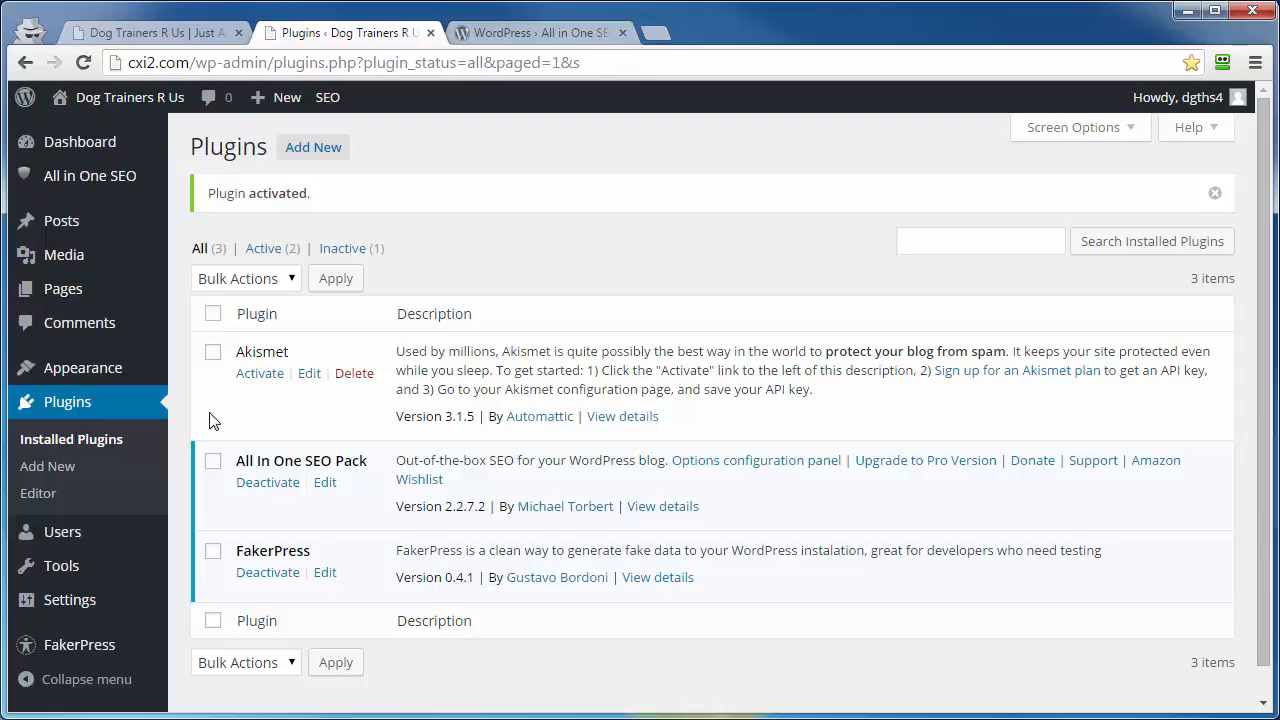
Open the All in One SEO general settings and dismiss the new-features notice
{"action": "mouse_move", "coordinate": [57, 181]}
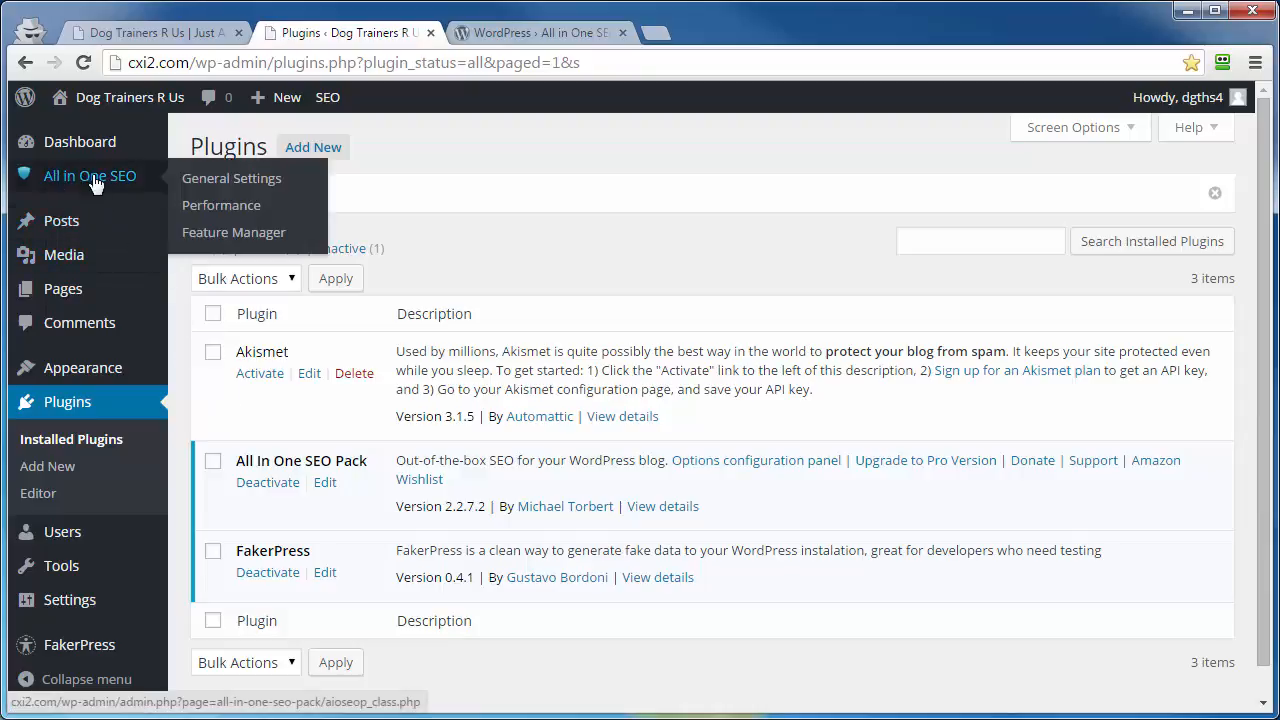
{"action": "left_click", "coordinate": [193, 181]}
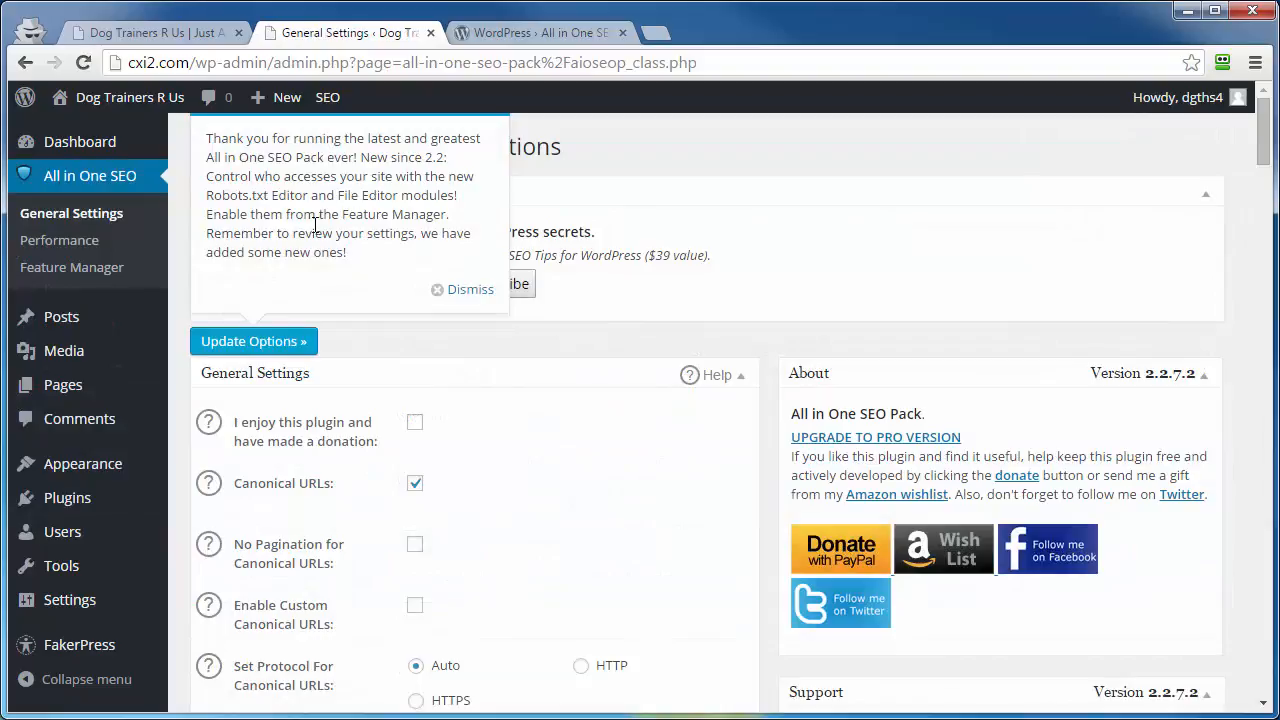
{"action": "left_click", "coordinate": [466, 290]}
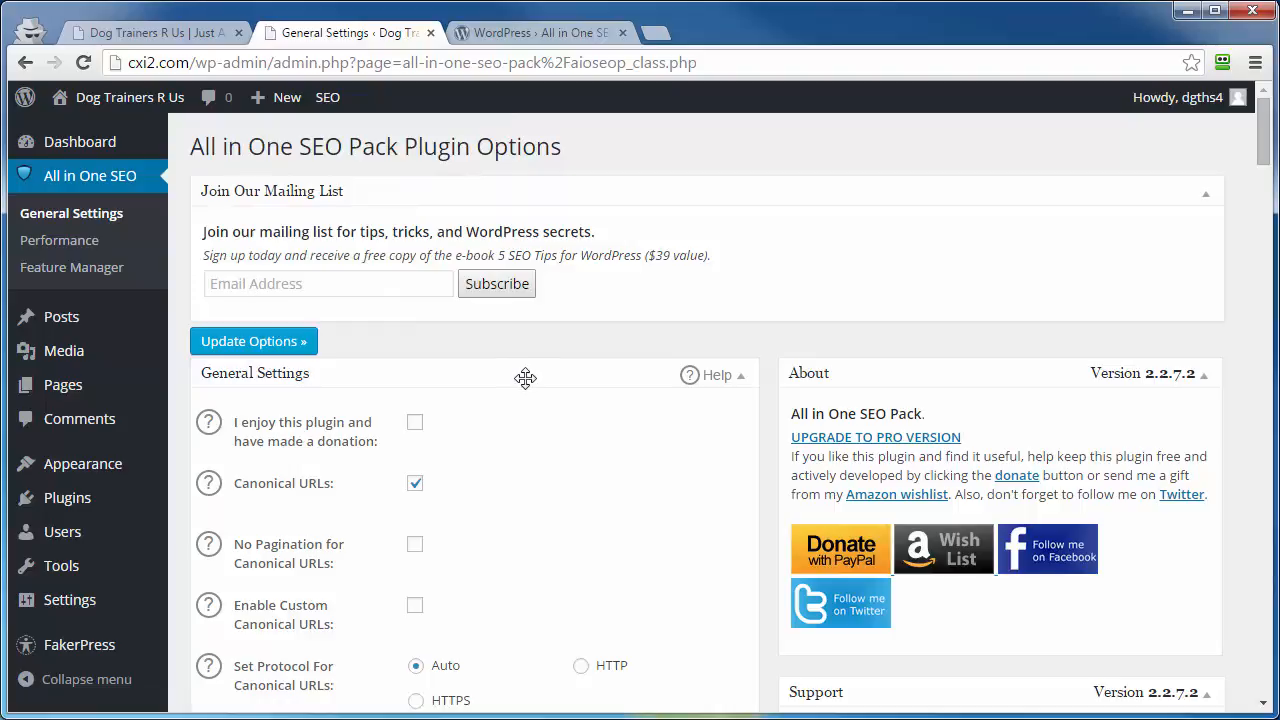
Review the general, home page, keyword, title and display settings, including the help text for the donation option
{"action": "scroll", "coordinate": [523, 372], "scroll_direction": "down", "scroll_amount": 2}
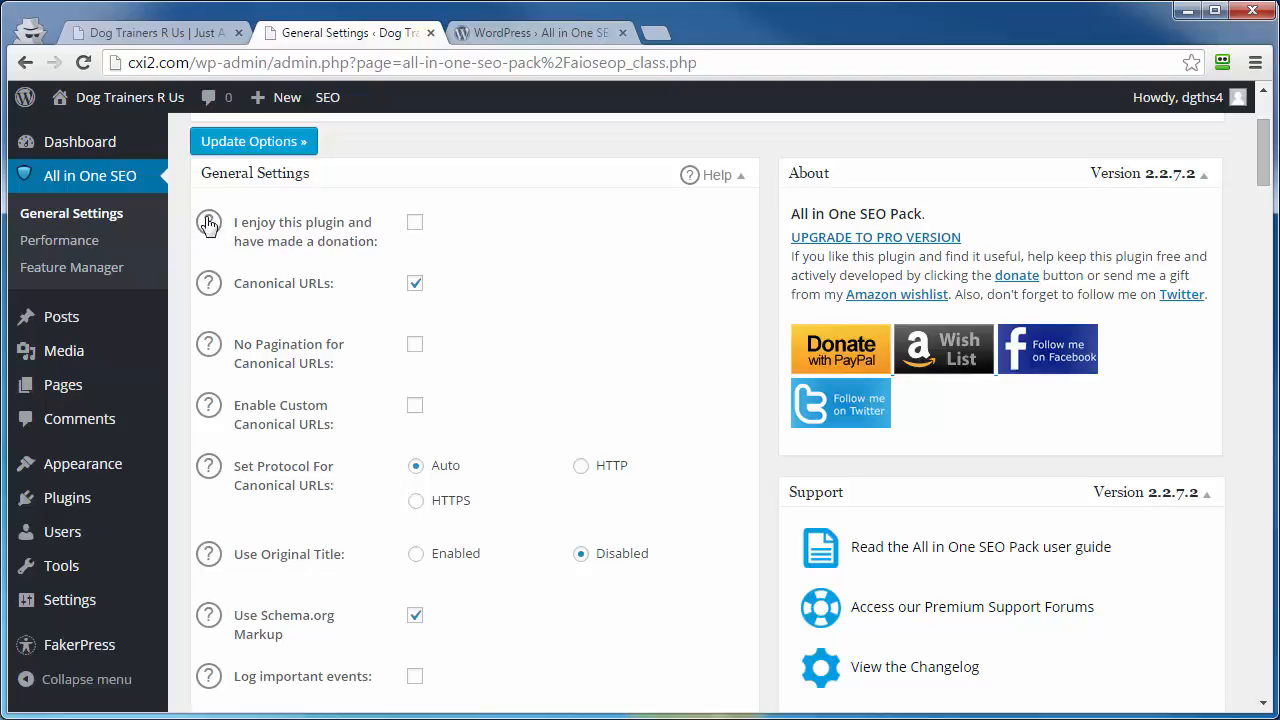
{"action": "left_click", "coordinate": [292, 244]}
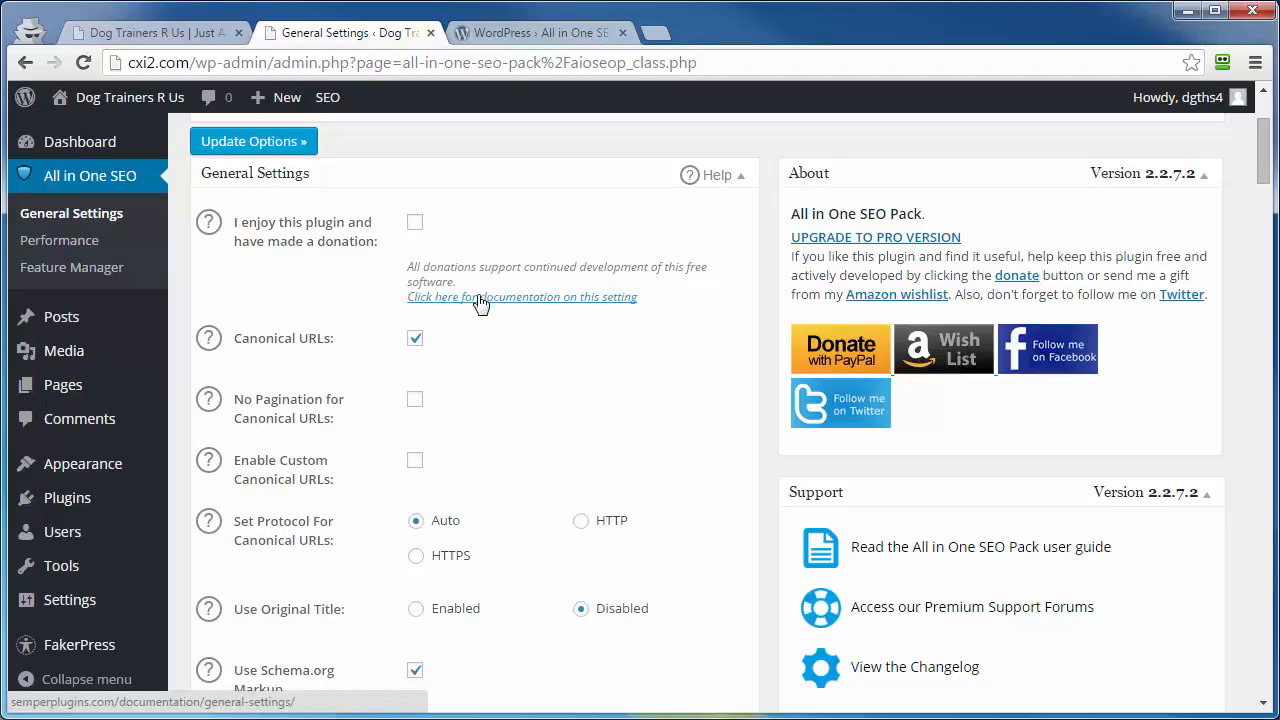
{"action": "left_click", "coordinate": [286, 244]}
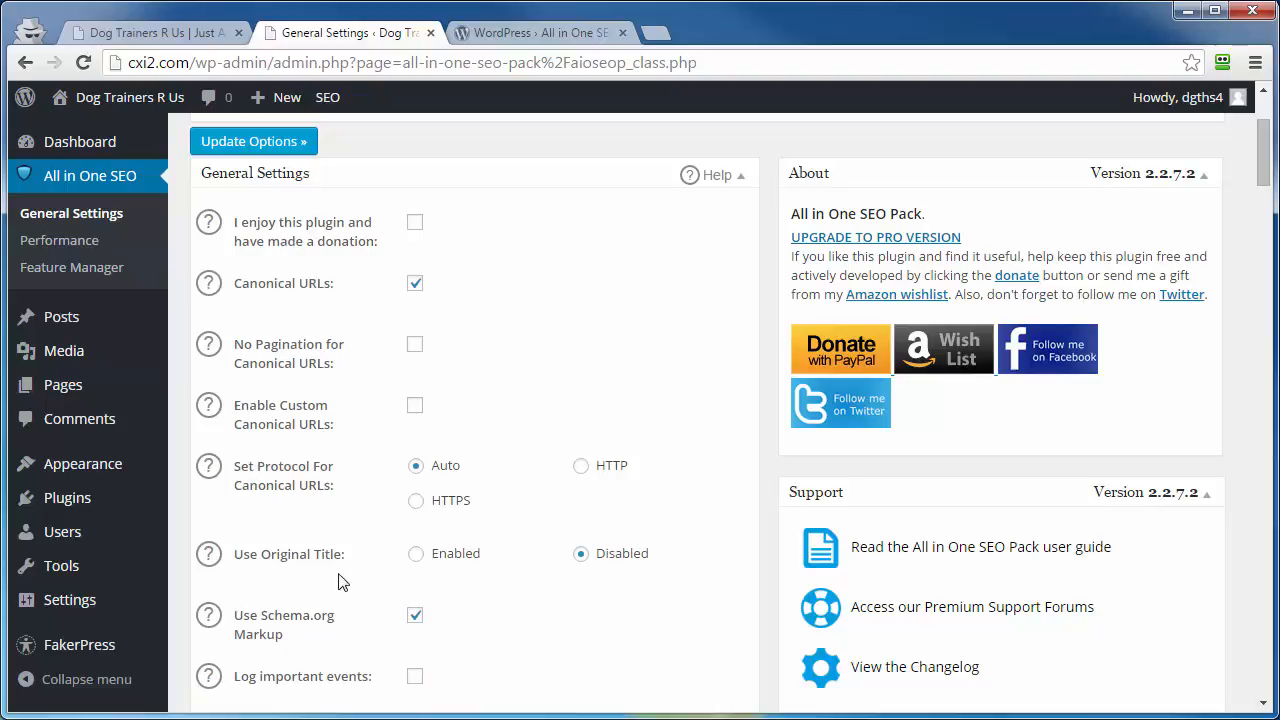
{"action": "scroll", "coordinate": [338, 583], "scroll_direction": "down", "scroll_amount": 6}
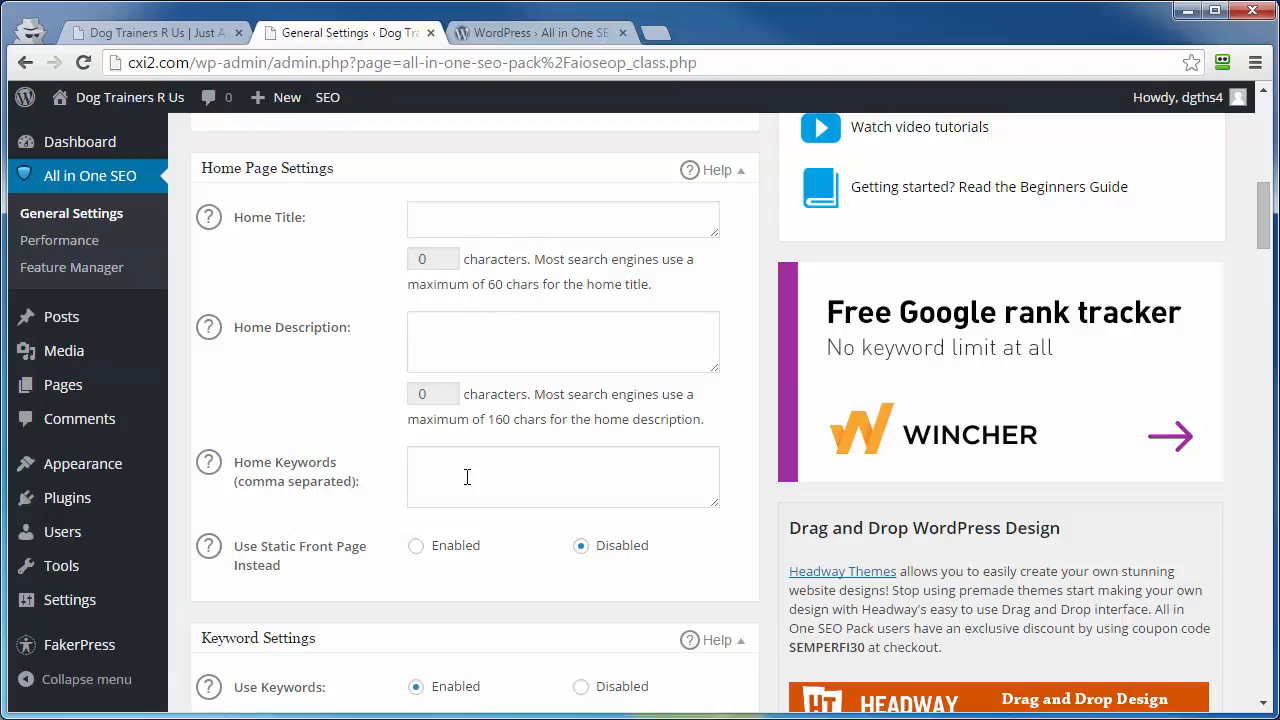
{"action": "scroll", "coordinate": [491, 470], "scroll_direction": "down", "scroll_amount": 2}
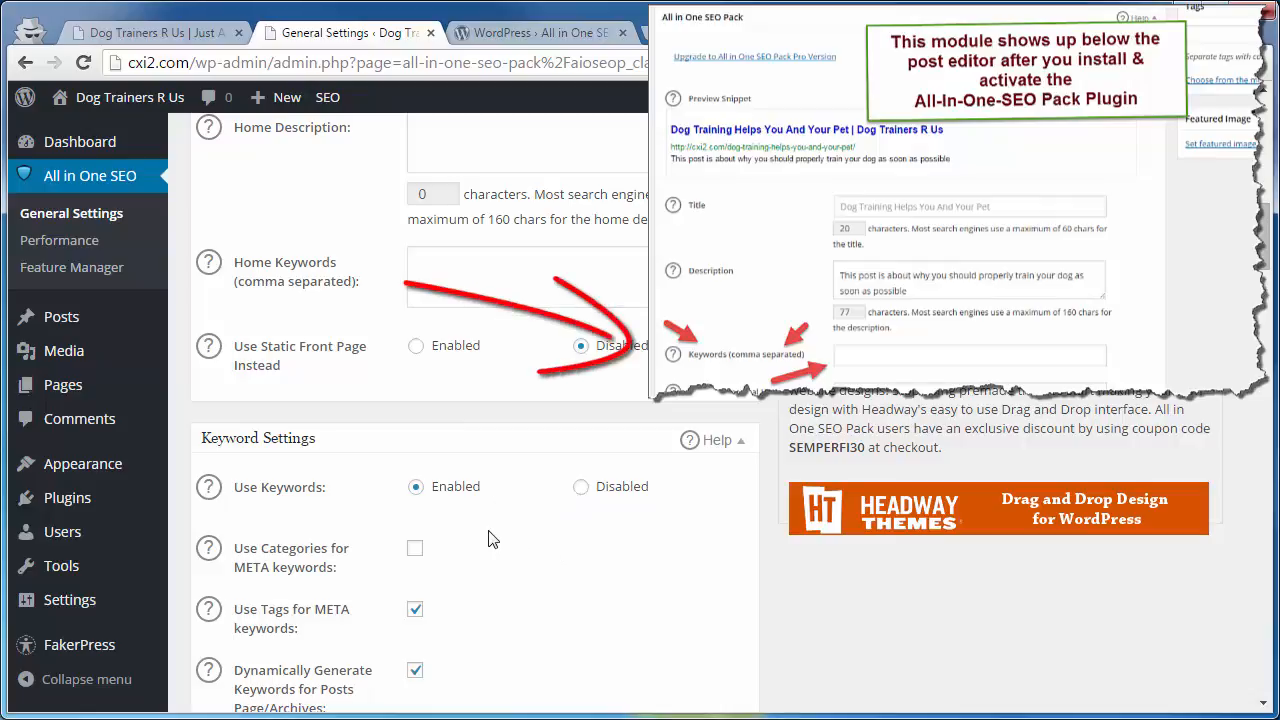
{"action": "scroll", "coordinate": [493, 545], "scroll_direction": "down", "scroll_amount": 2}
{"action": "scroll", "coordinate": [493, 545], "scroll_direction": "down", "scroll_amount": 4}
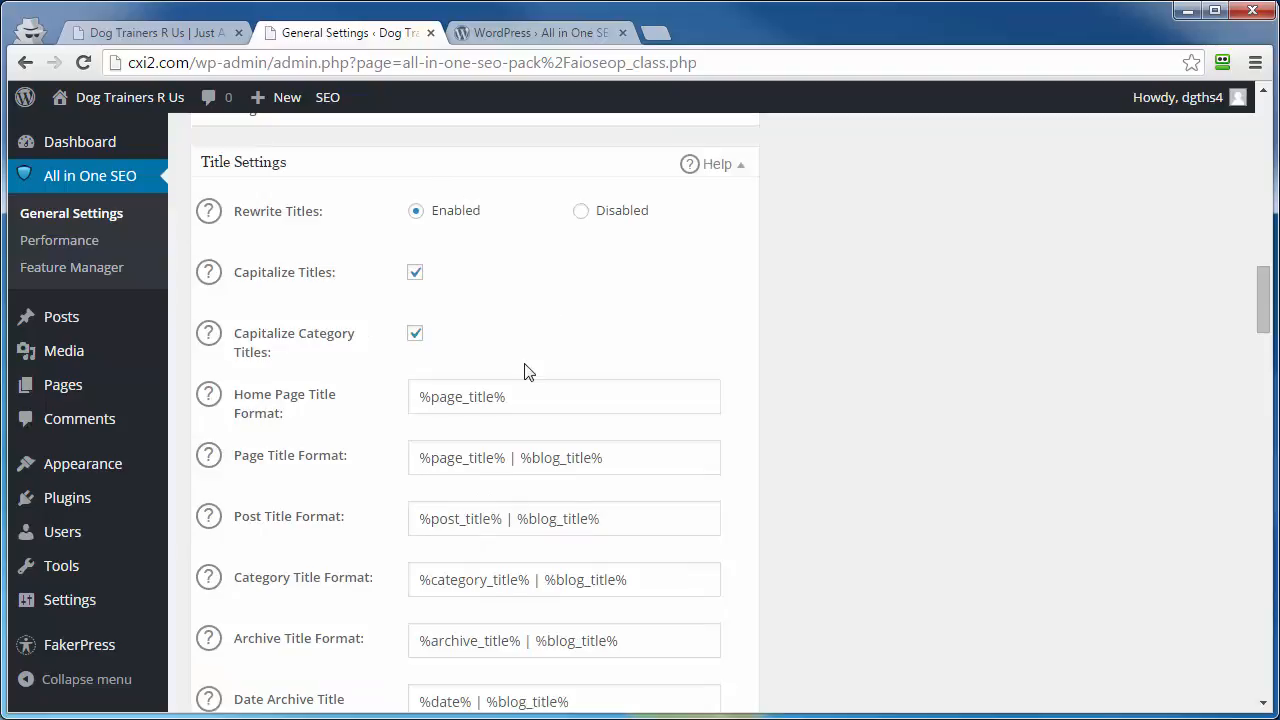
{"action": "scroll", "coordinate": [346, 349], "scroll_direction": "down", "scroll_amount": 4}
{"action": "scroll", "coordinate": [350, 400], "scroll_direction": "down", "scroll_amount": 6}
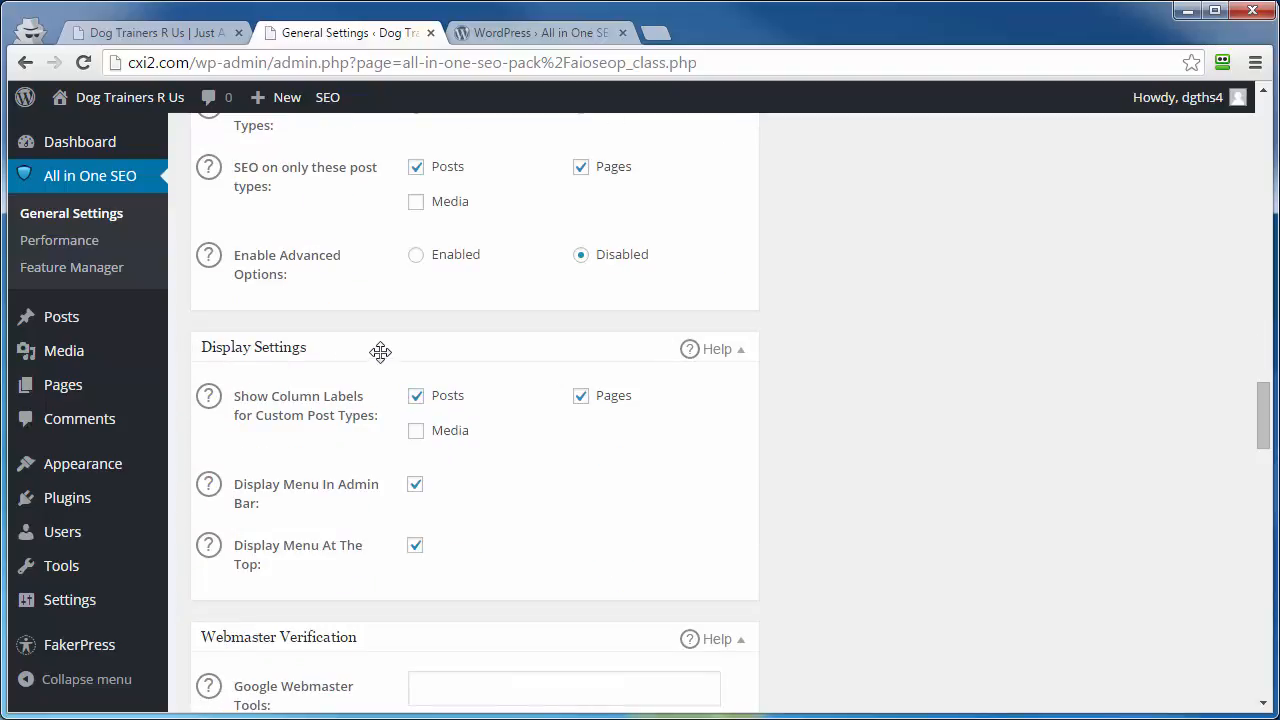
{"action": "scroll", "coordinate": [380, 348], "scroll_direction": "down", "scroll_amount": 1}
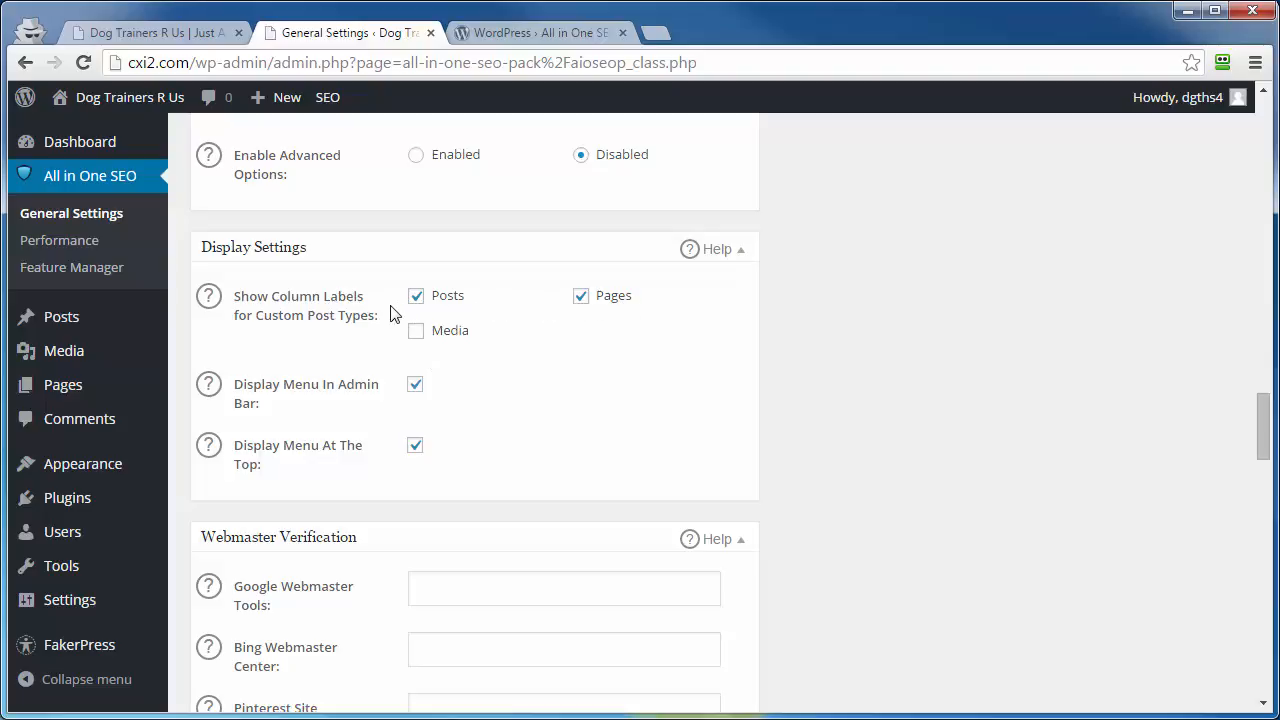
Turn off Show Column Labels for Posts, update the plugin options and check the columns in the posts list
{"action": "mouse_move", "coordinate": [60, 322]}
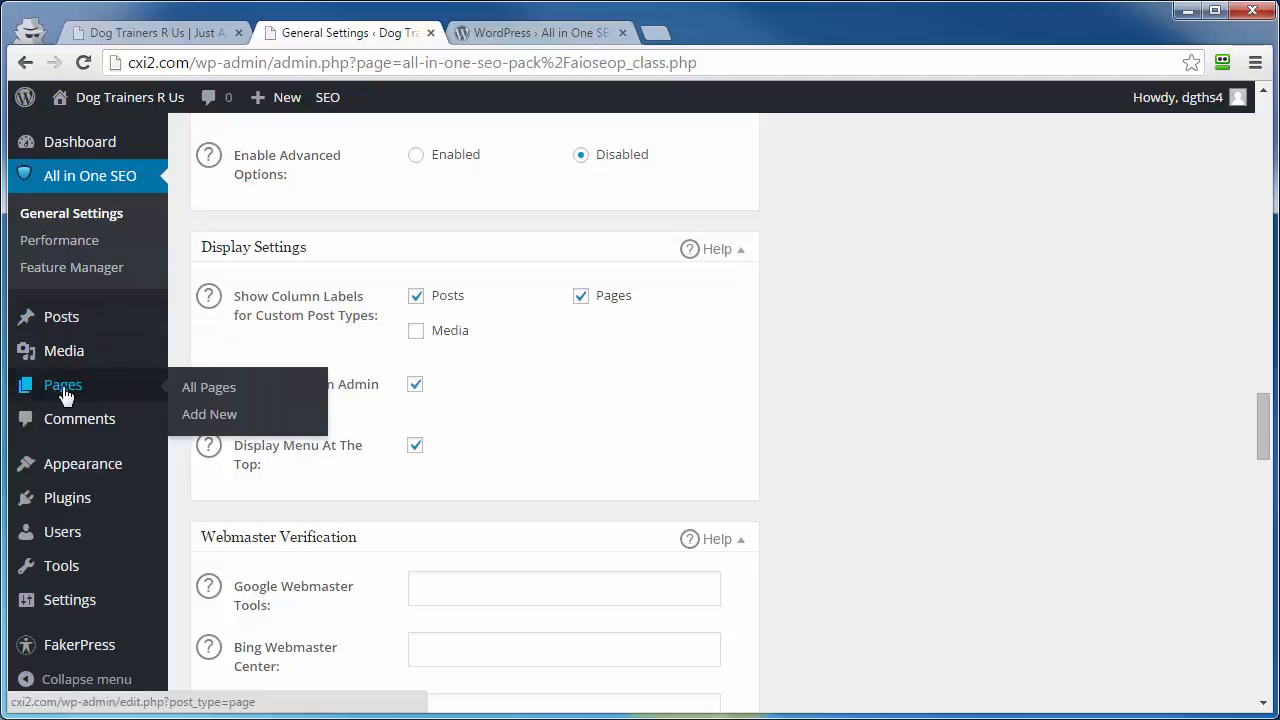
{"action": "left_click", "coordinate": [62, 318]}
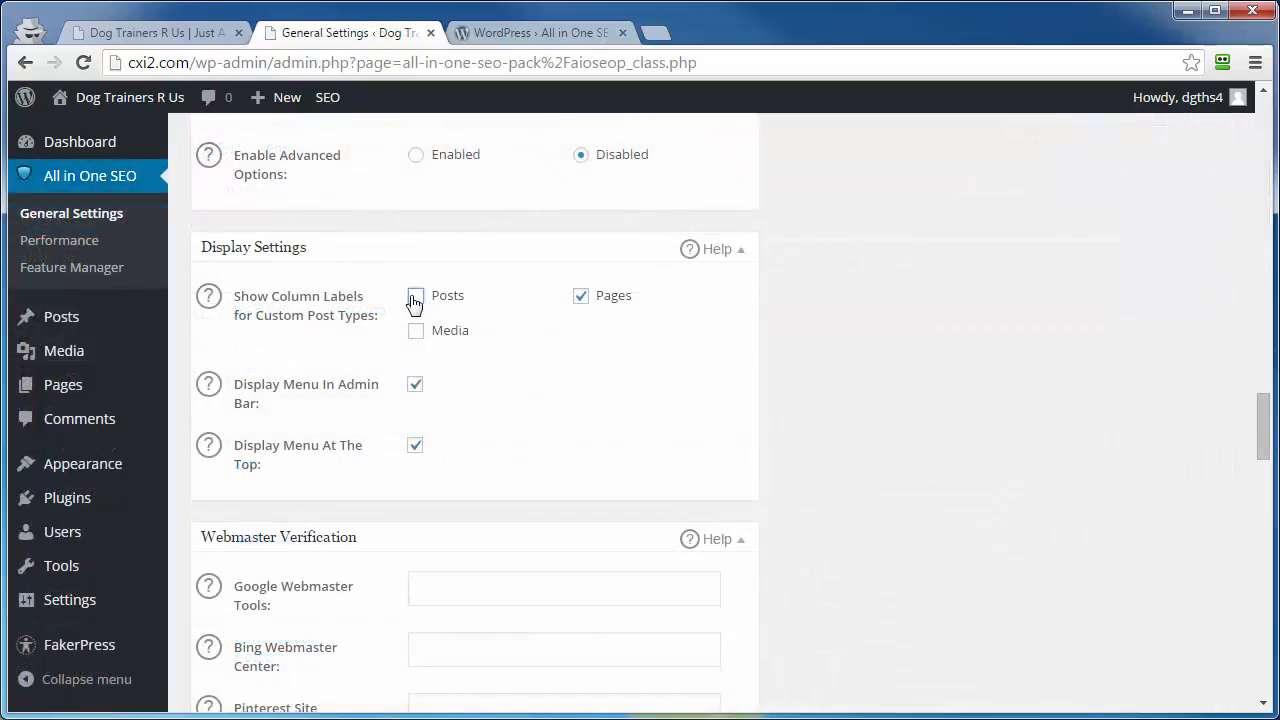
{"action": "scroll", "coordinate": [337, 406], "scroll_direction": "down", "scroll_amount": 20}
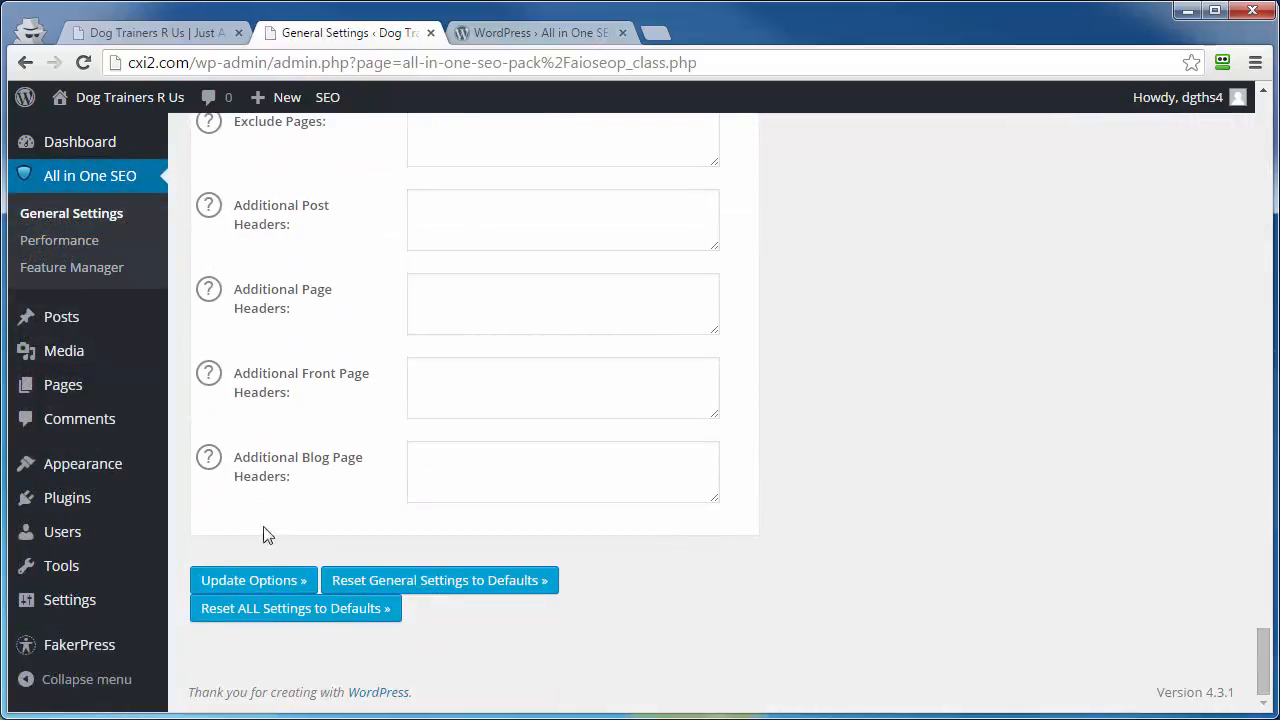
{"action": "left_click", "coordinate": [240, 580]}
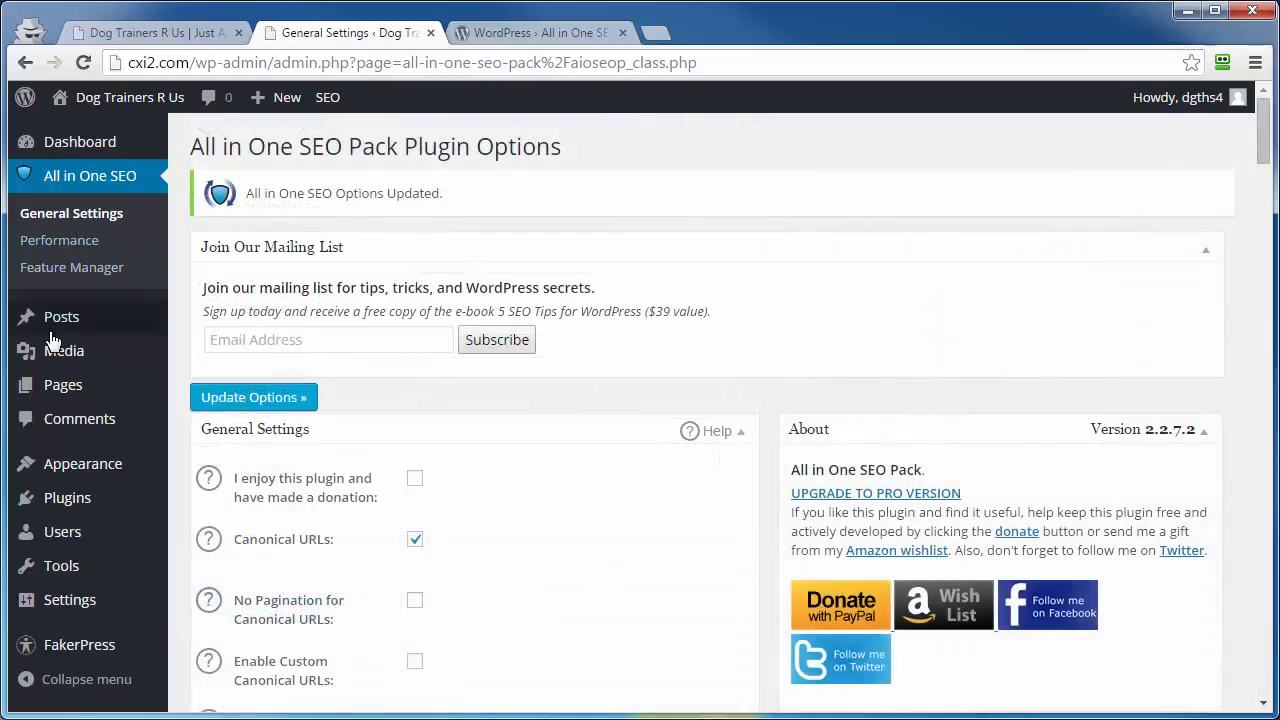
{"action": "left_click", "coordinate": [55, 320]}
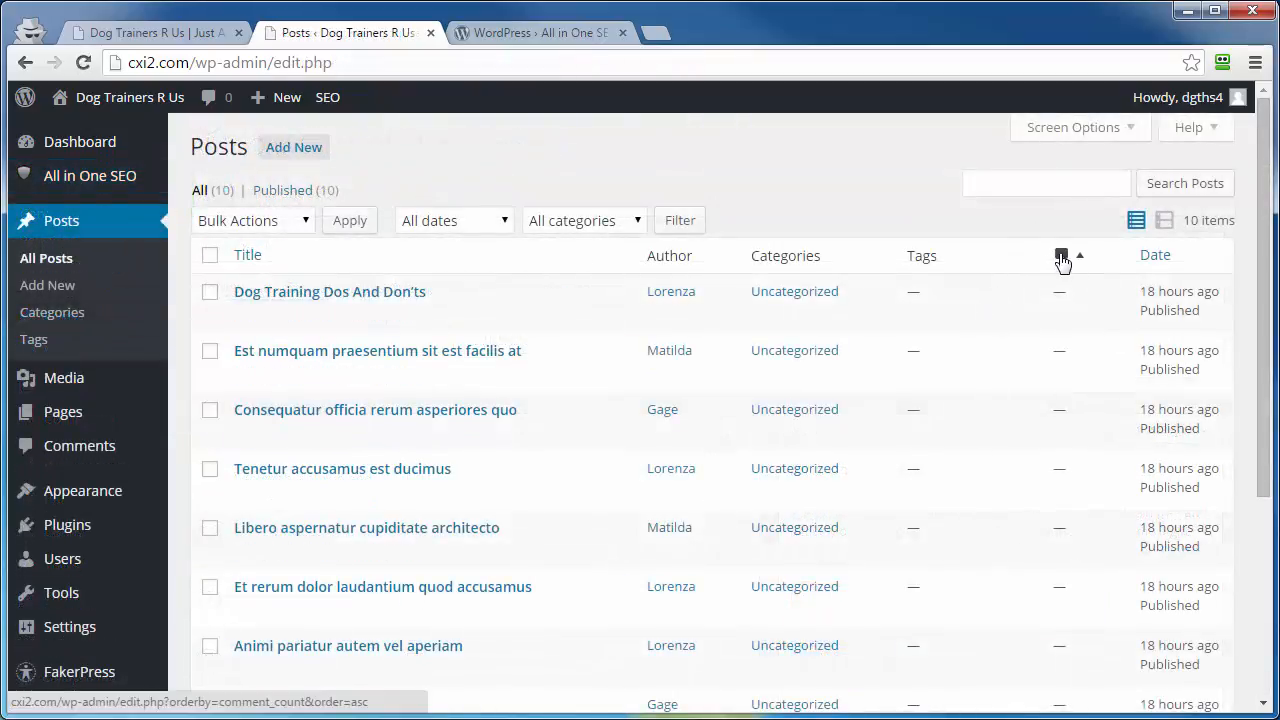
Return to the plugin's general settings and re-enable Show Column Labels for Posts
{"action": "mouse_move", "coordinate": [55, 190]}
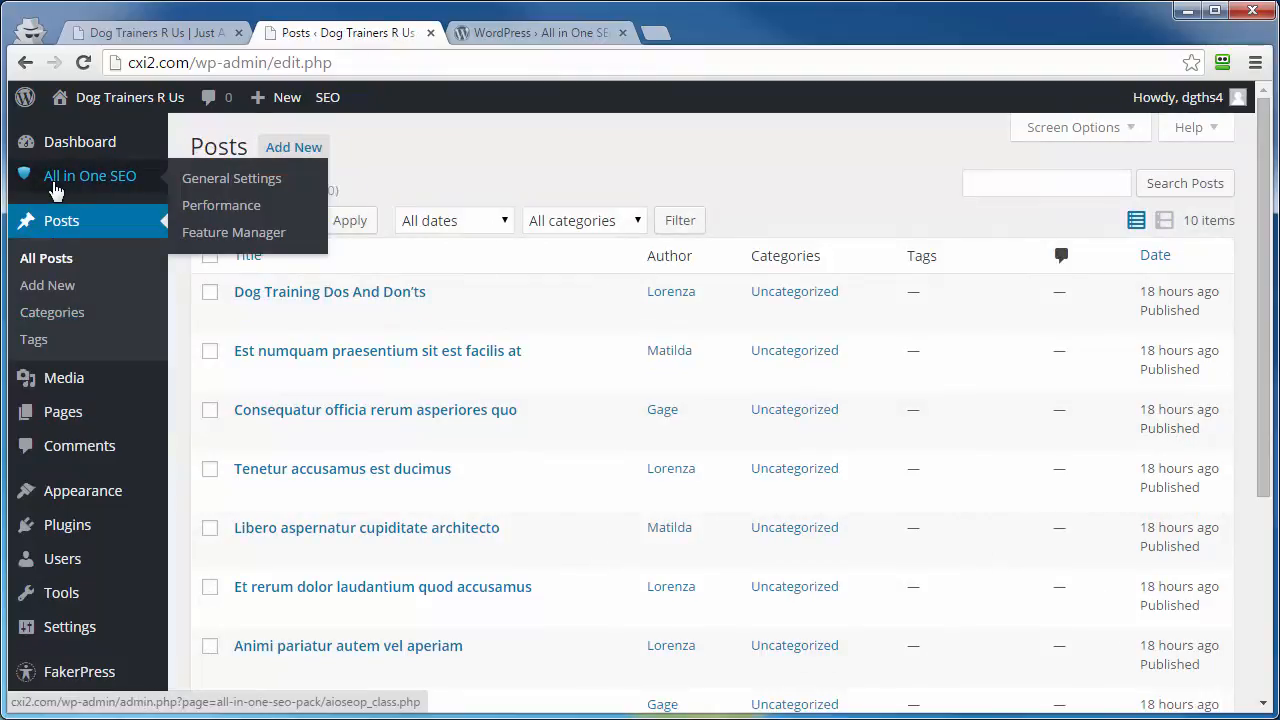
{"action": "left_click", "coordinate": [232, 178]}
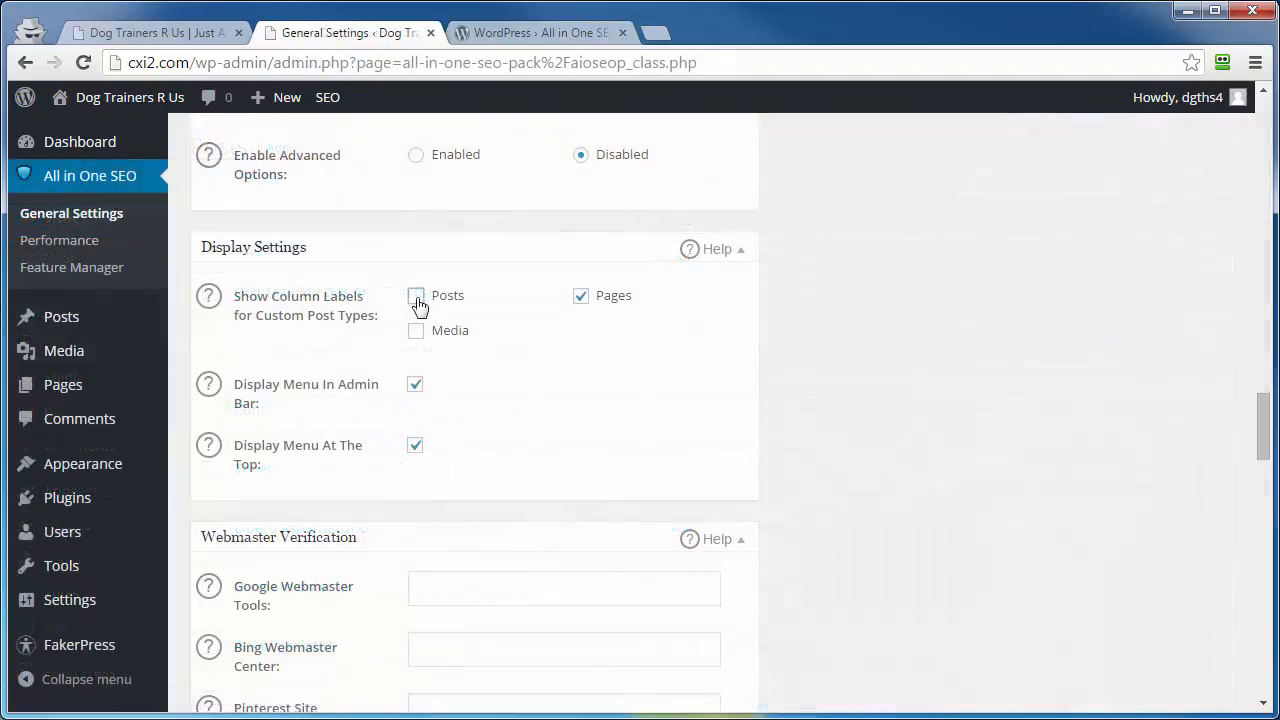
{"action": "left_click", "coordinate": [416, 296]}
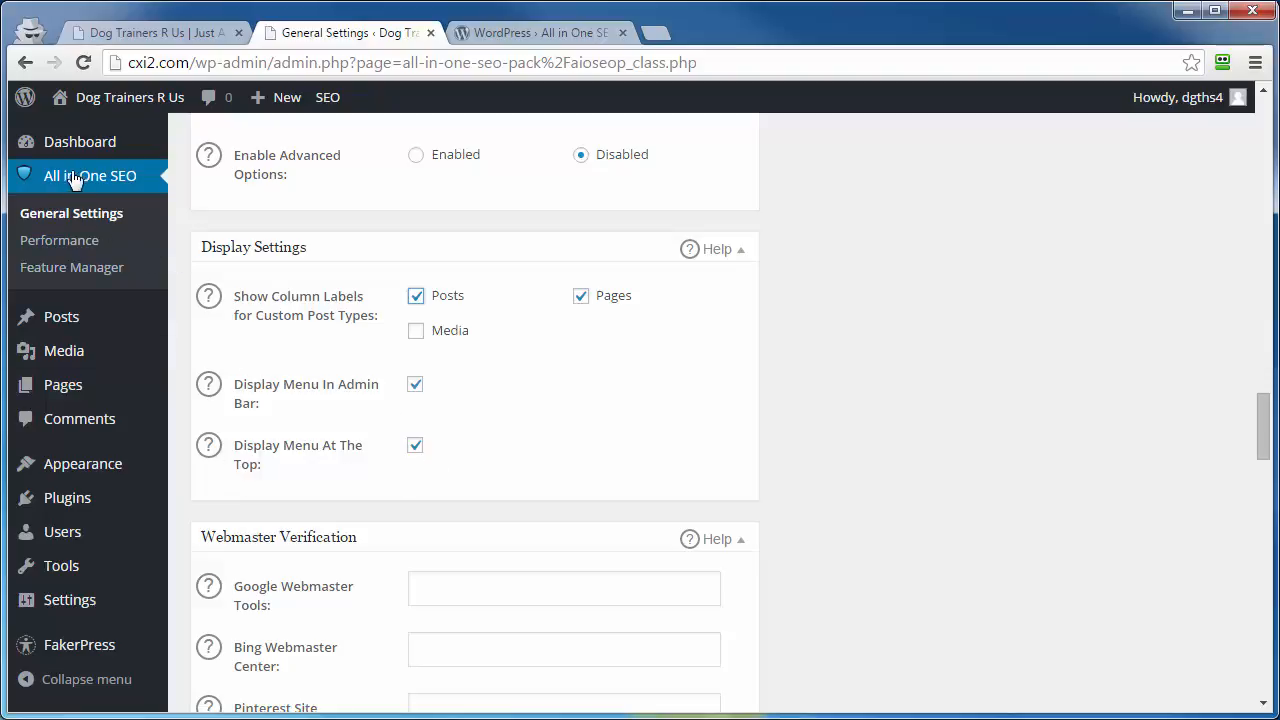
Review the webmaster verification, Google, noindex and advanced settings, including the help text for Bing Webmaster Center
{"action": "scroll", "coordinate": [283, 357], "scroll_direction": "down", "scroll_amount": 3}
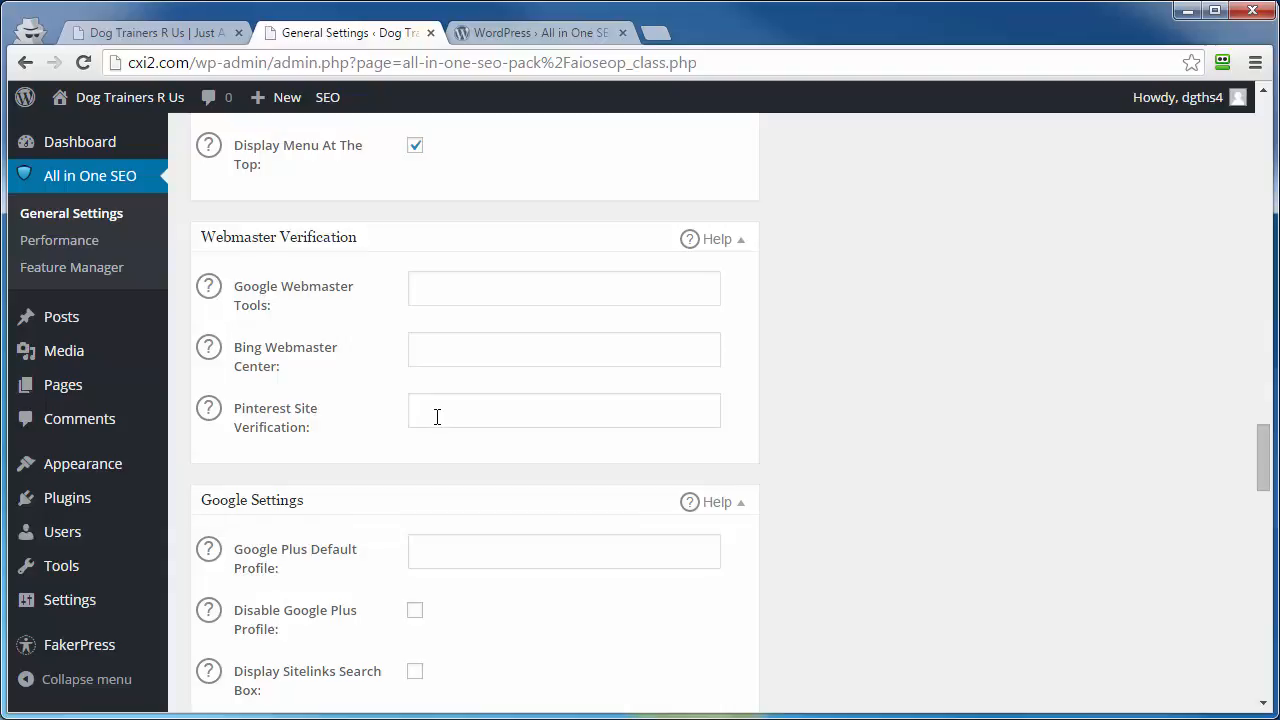
{"action": "left_click", "coordinate": [258, 360]}
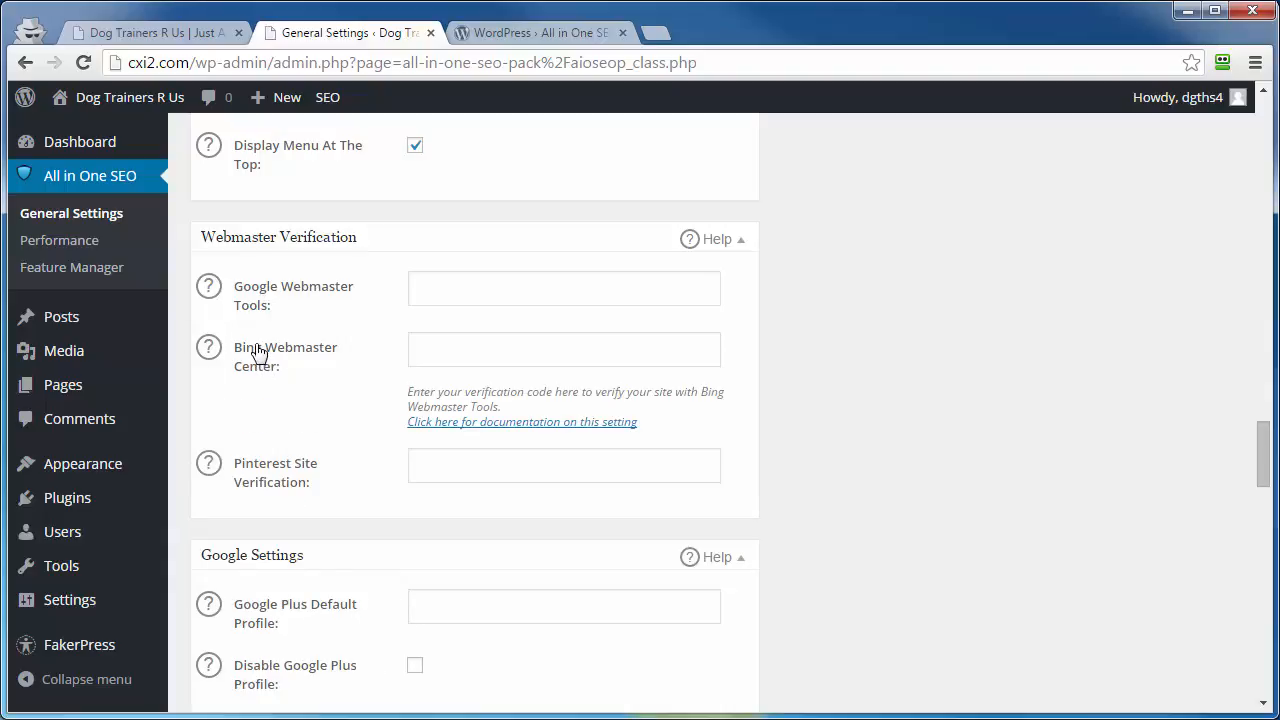
{"action": "left_click", "coordinate": [280, 350]}
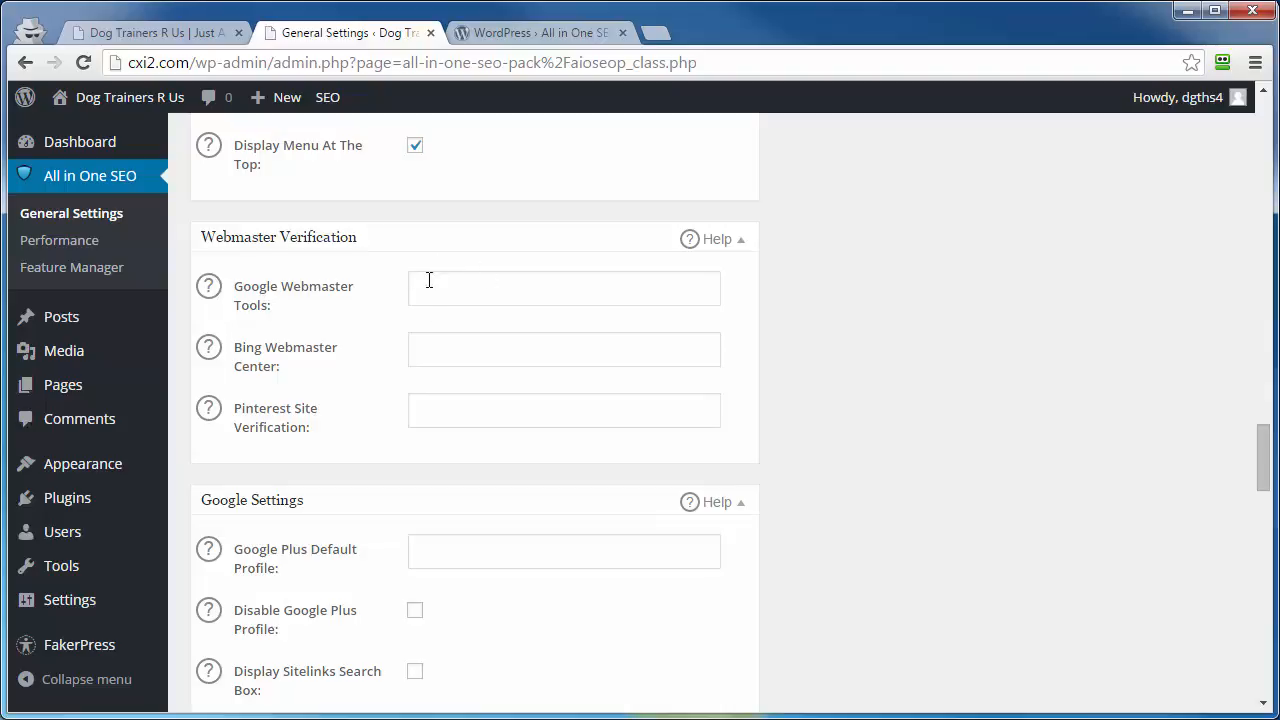
{"action": "scroll", "coordinate": [335, 353], "scroll_direction": "down", "scroll_amount": 3}
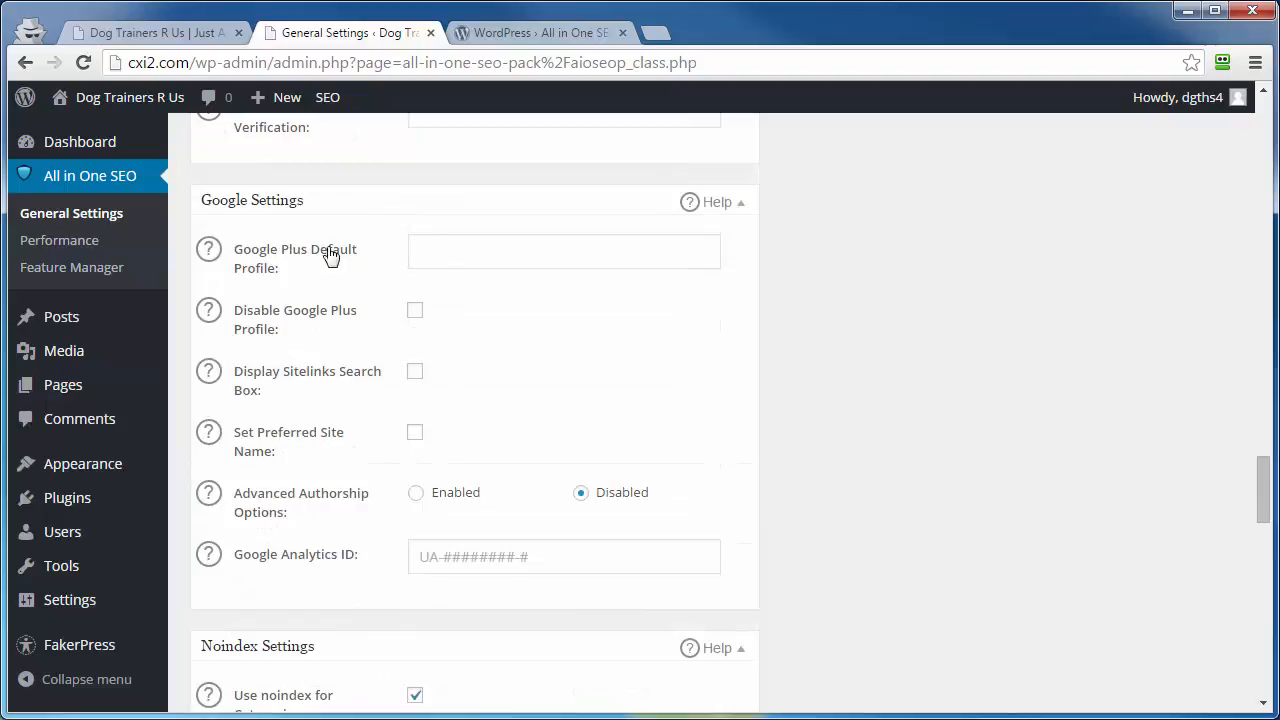
{"action": "scroll", "coordinate": [284, 556], "scroll_direction": "down", "scroll_amount": 5}
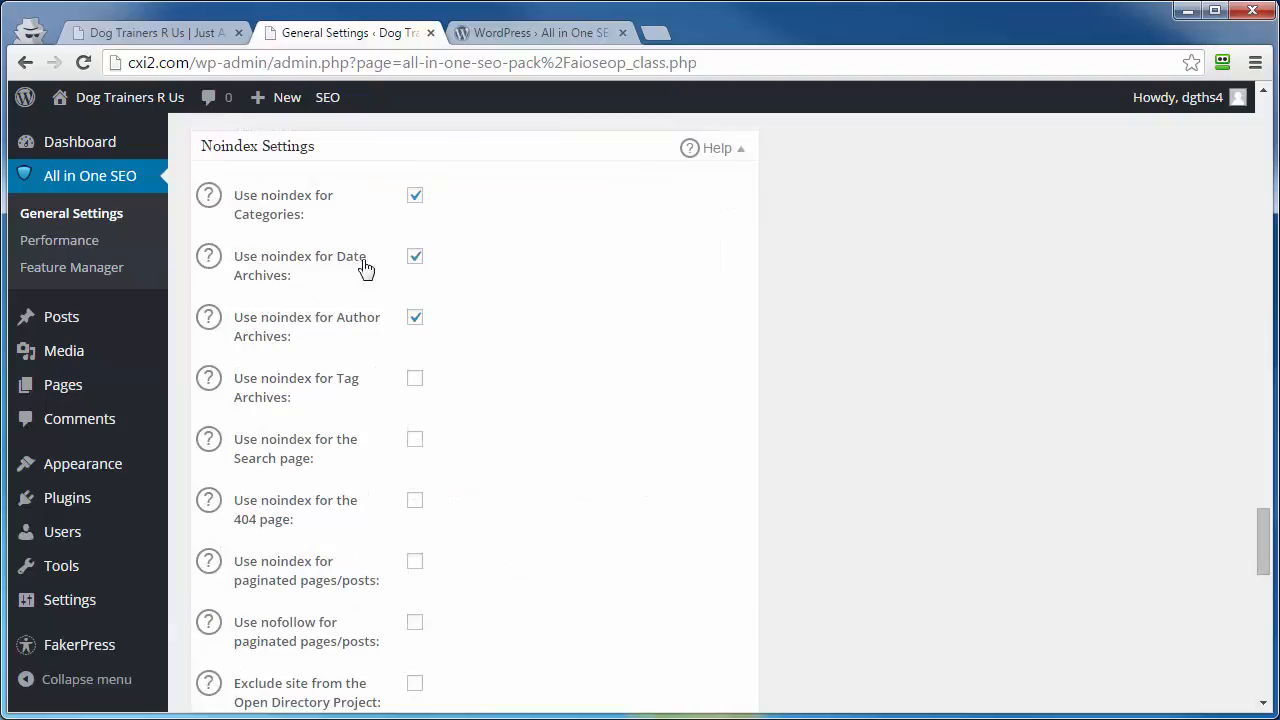
{"action": "scroll", "coordinate": [308, 286], "scroll_direction": "down", "scroll_amount": 5}
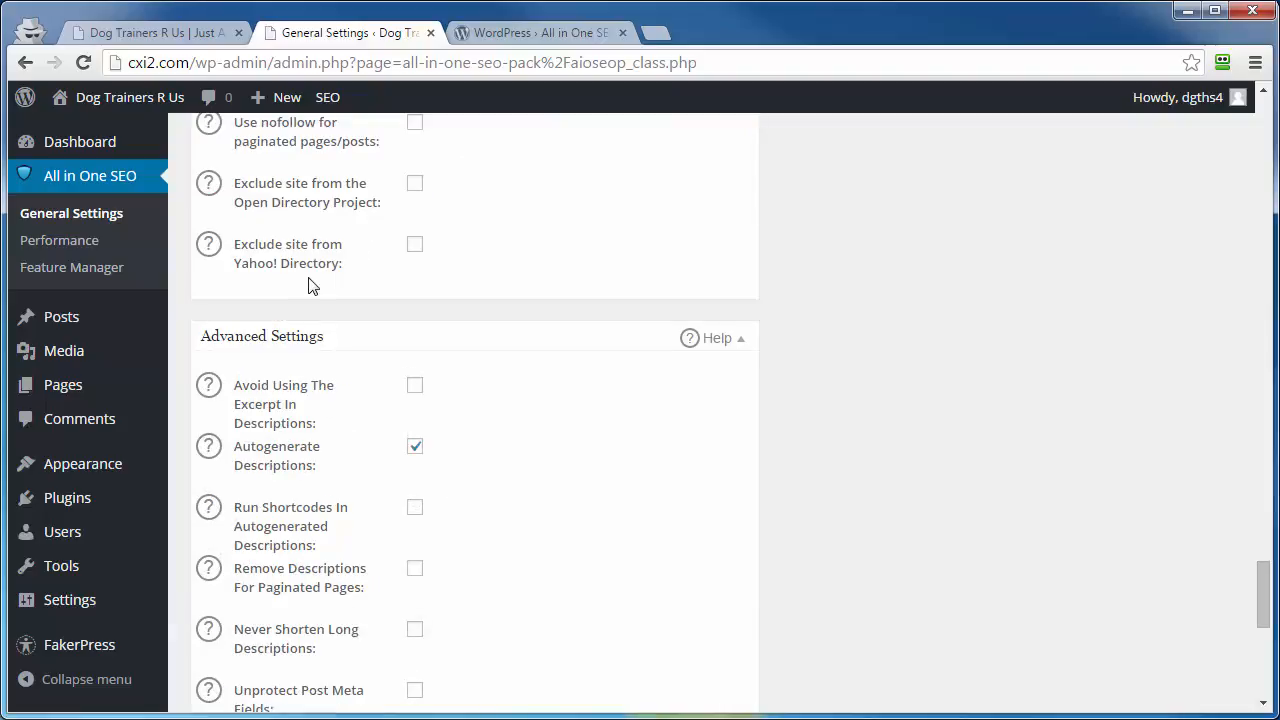
{"action": "scroll", "coordinate": [308, 292], "scroll_direction": "up", "scroll_amount": 5}
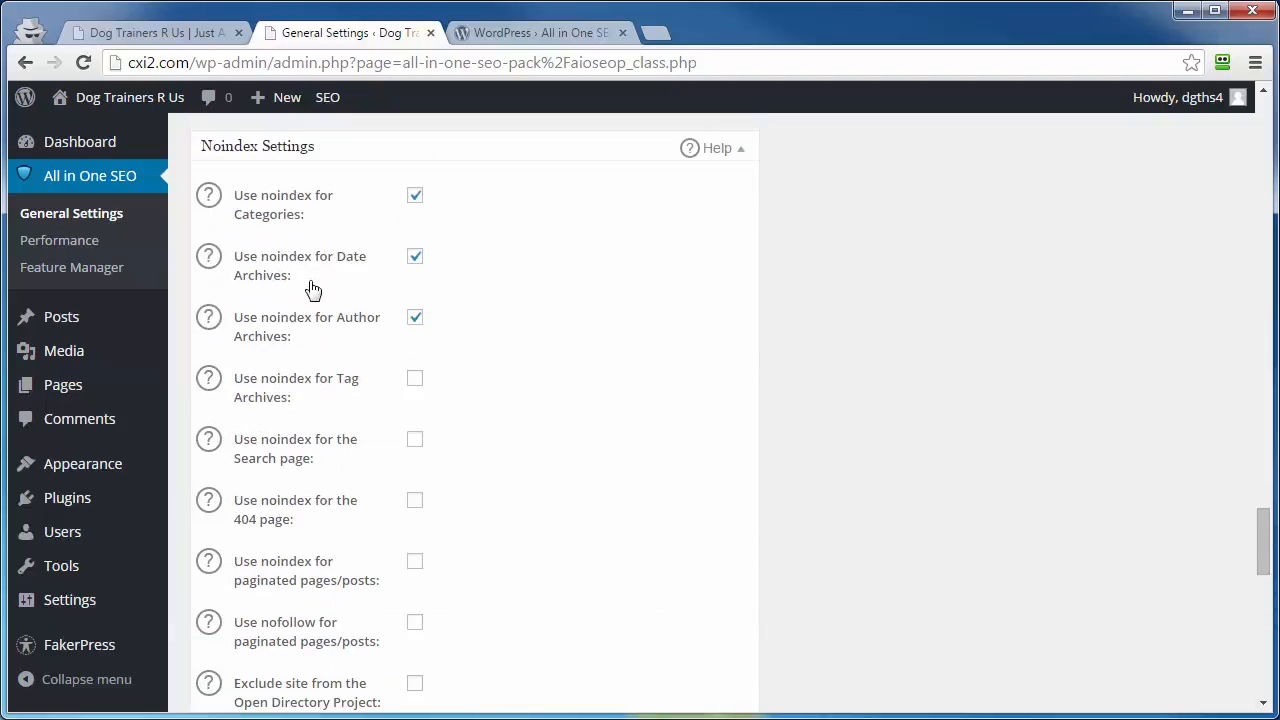
{"action": "scroll", "coordinate": [302, 281], "scroll_direction": "down", "scroll_amount": 12}
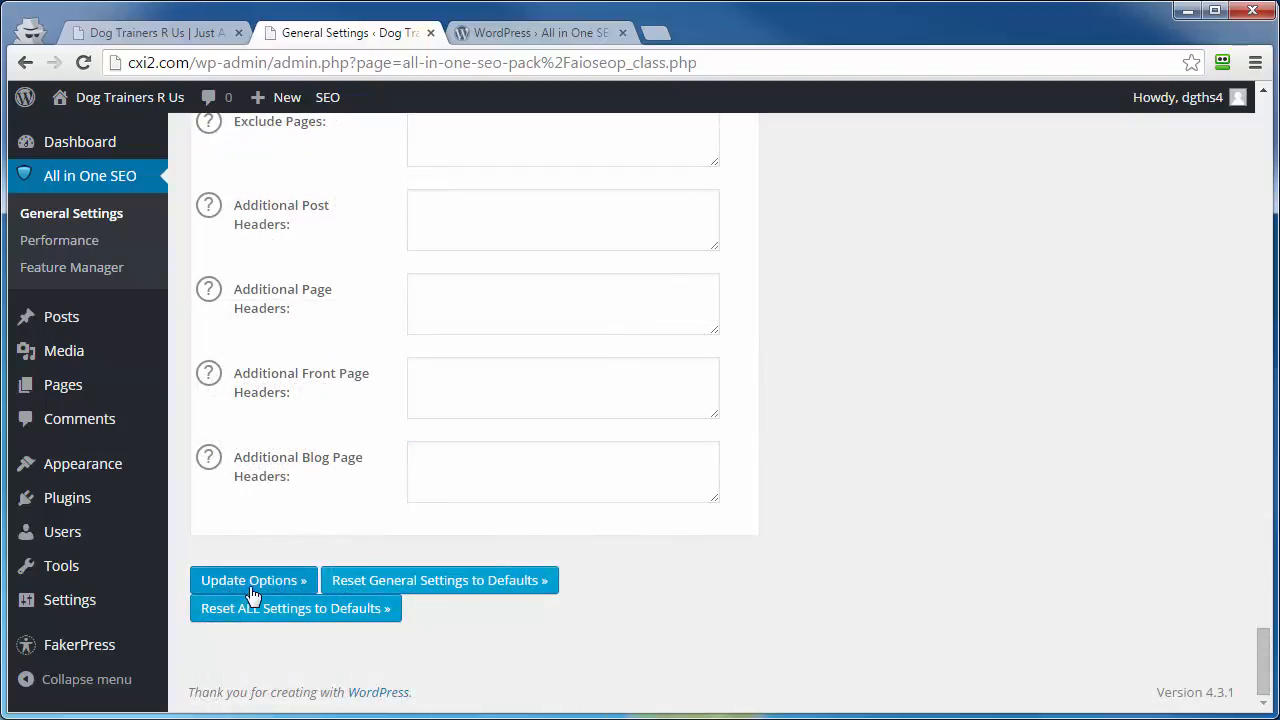
Save the plugin's general settings and look through the optional features offered in the Feature Manager
{"action": "left_click", "coordinate": [257, 592]}
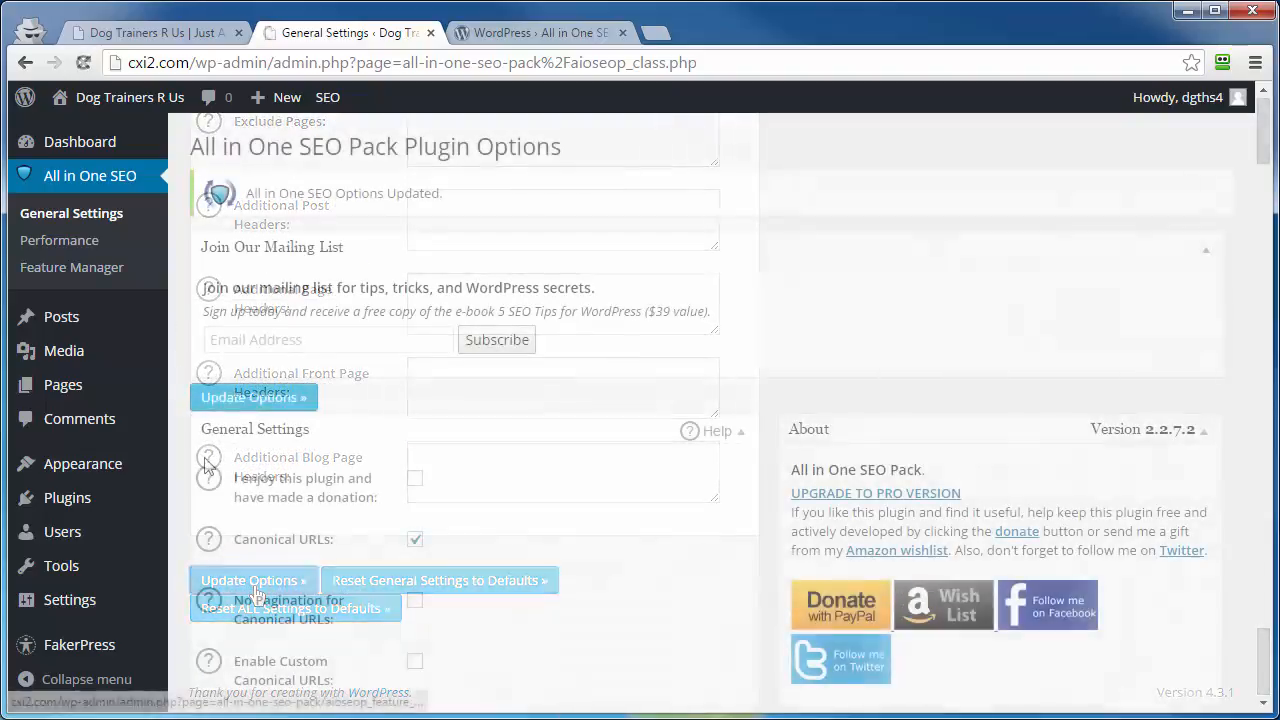
{"action": "left_click", "coordinate": [37, 269]}
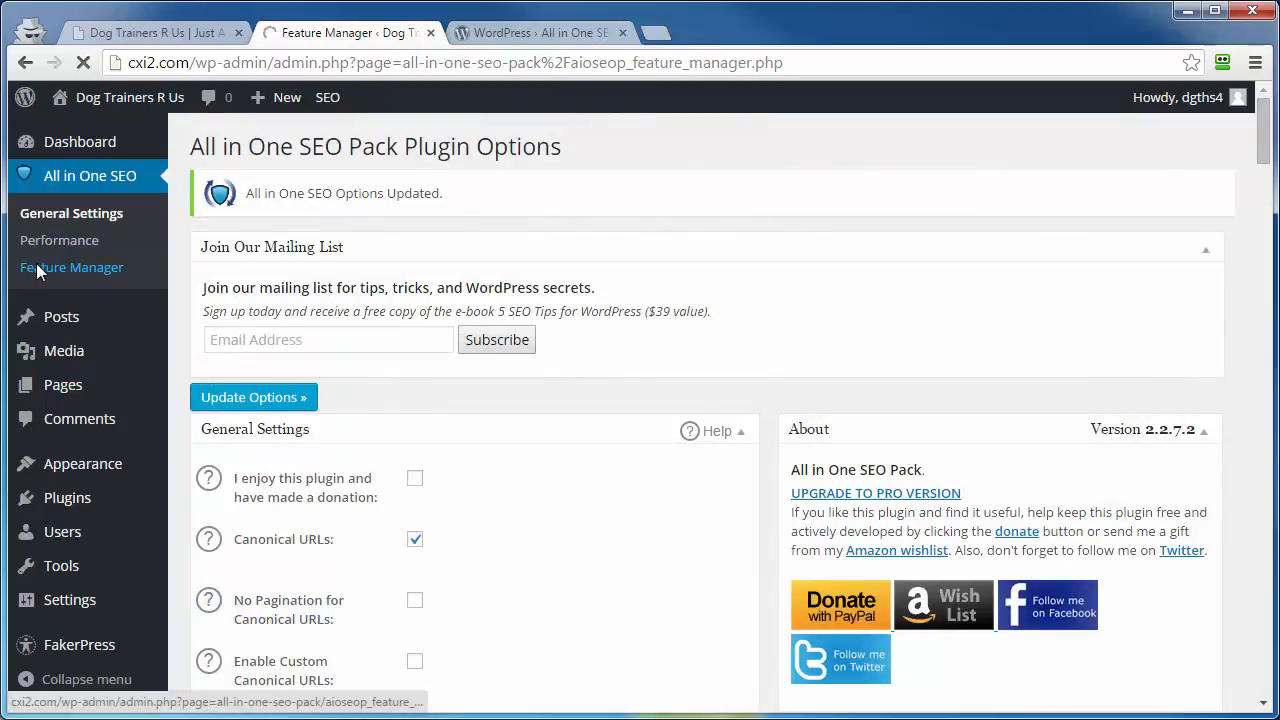
{"action": "scroll", "coordinate": [229, 345], "scroll_direction": "down", "scroll_amount": 3}
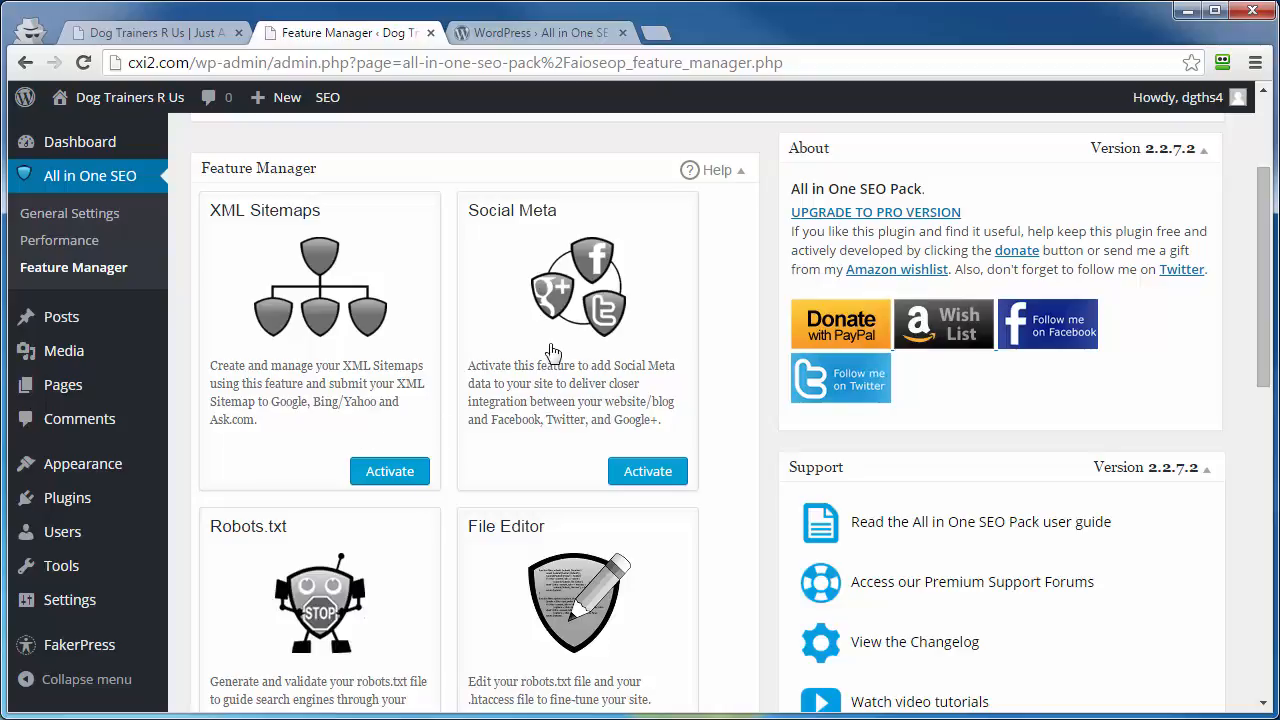
{"action": "scroll", "coordinate": [535, 410], "scroll_direction": "down", "scroll_amount": 3}
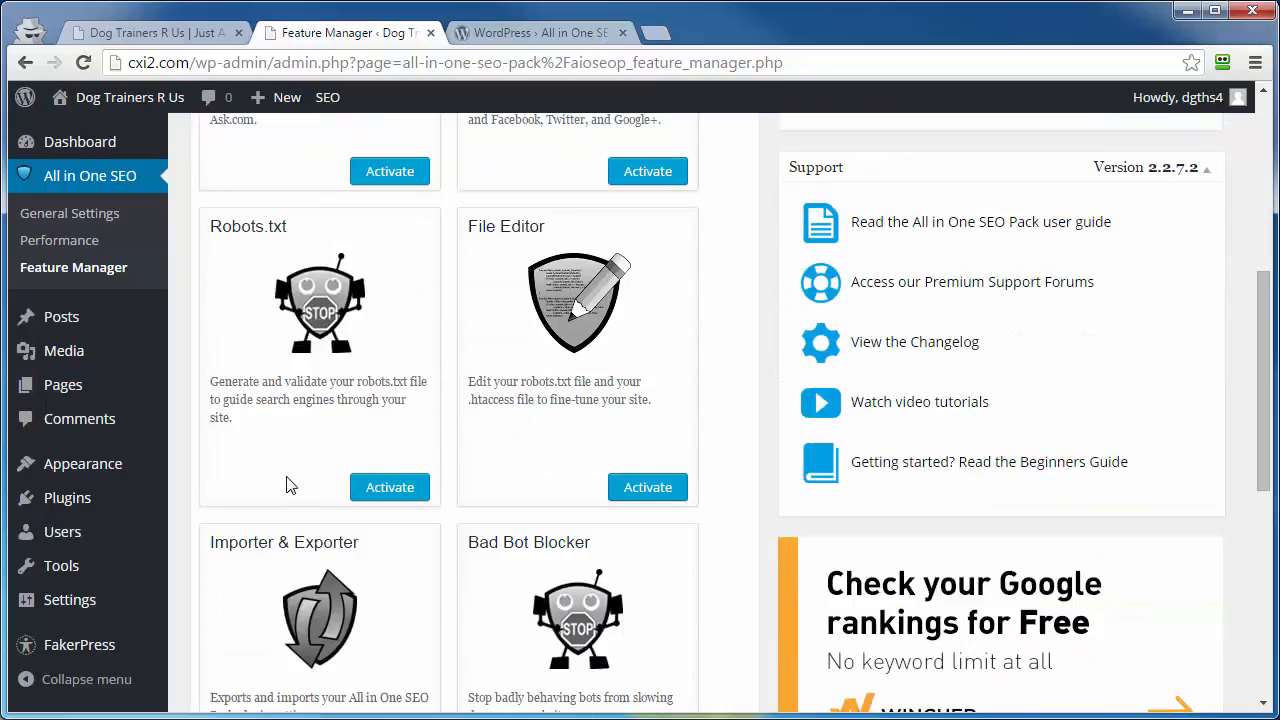
{"action": "scroll", "coordinate": [478, 560], "scroll_direction": "down", "scroll_amount": 2}
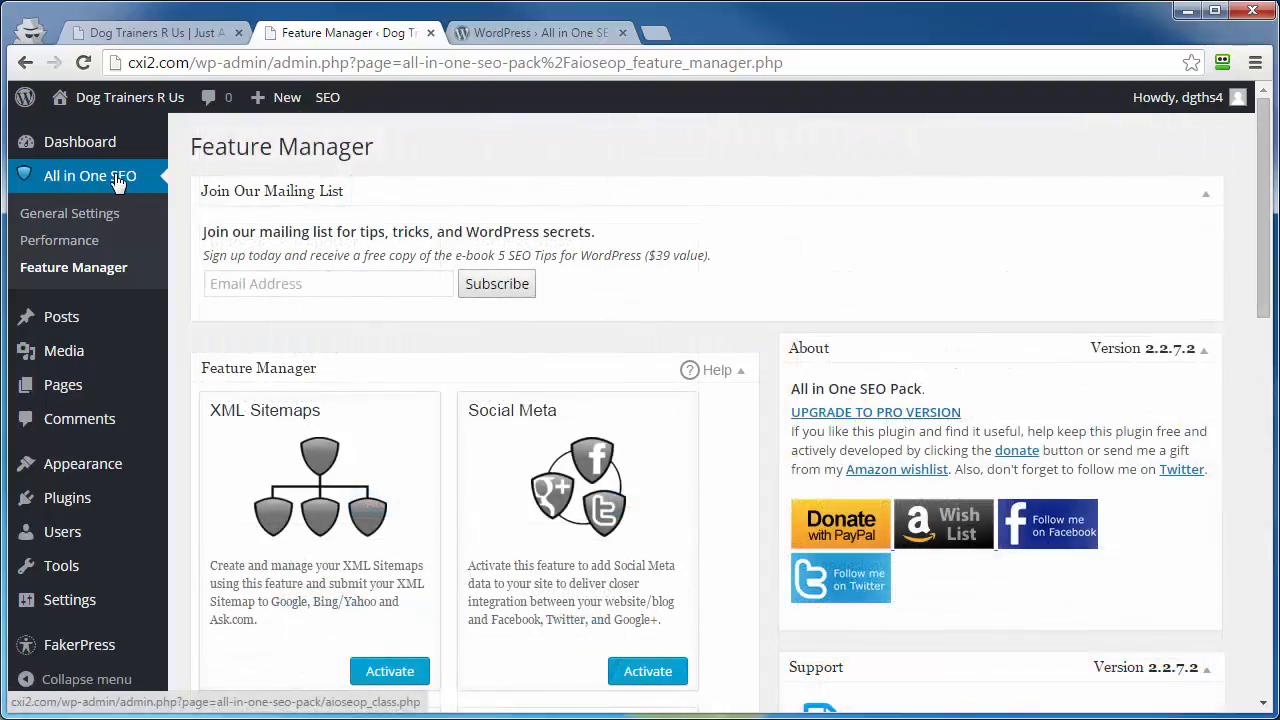
Start a new post for "Dog Training Helps You And Your Pet" and view its All in One SEO Pack section
{"action": "mouse_move", "coordinate": [52, 325]}
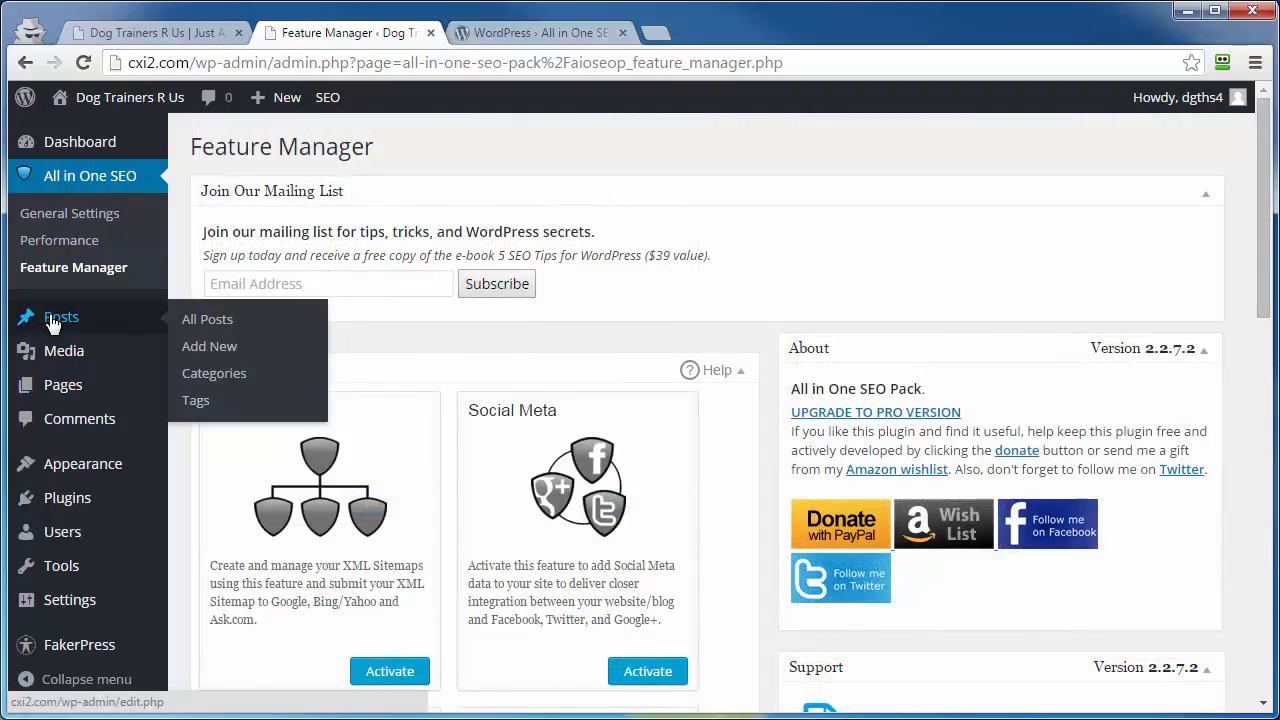
{"action": "left_click", "coordinate": [200, 346]}
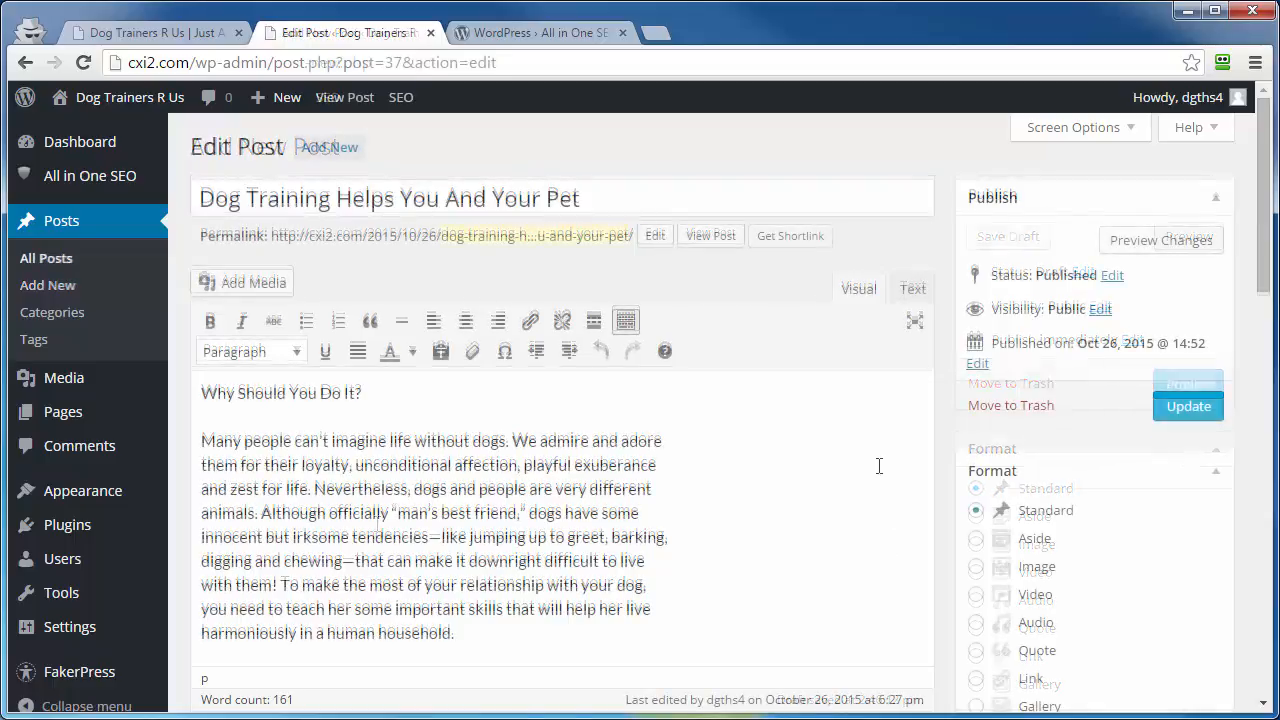
{"action": "scroll", "coordinate": [877, 468], "scroll_direction": "down", "scroll_amount": 5}
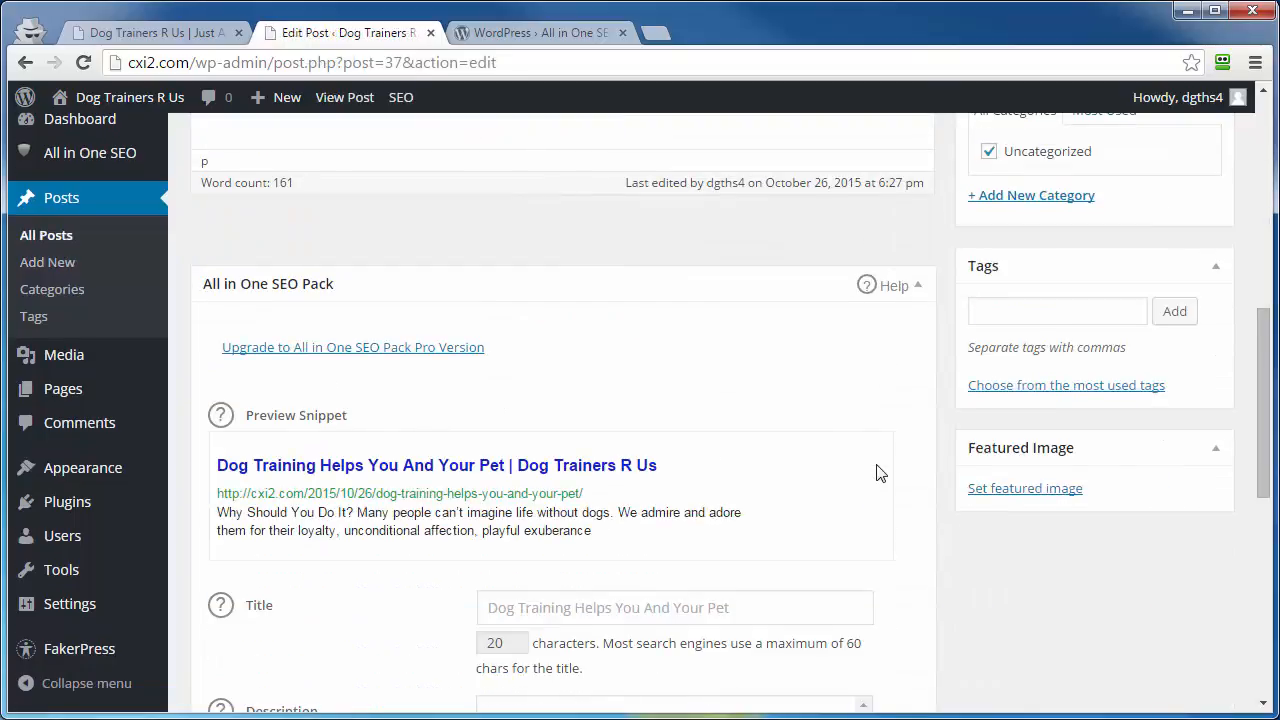
{"action": "scroll", "coordinate": [877, 472], "scroll_direction": "down", "scroll_amount": 1}
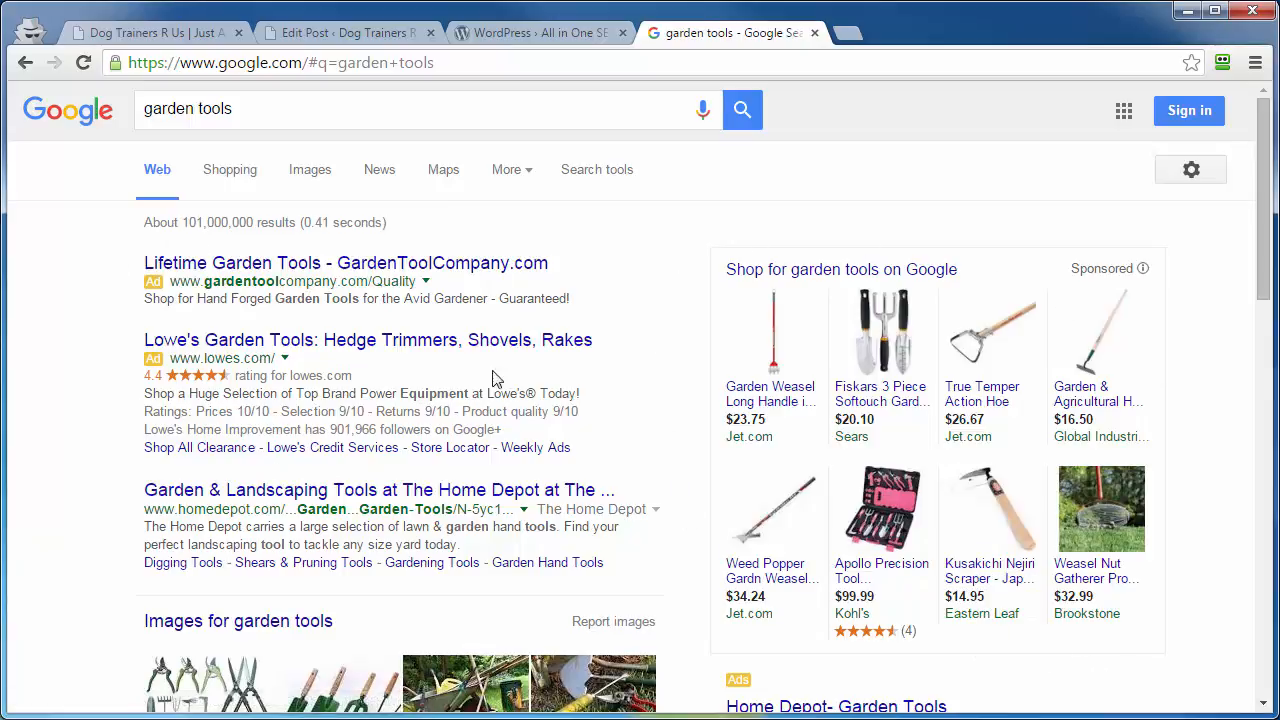
Examine the Google results for garden tools and compare them with the post's preview snippet, title and content
{"action": "scroll", "coordinate": [443, 368], "scroll_direction": "down", "scroll_amount": 3}
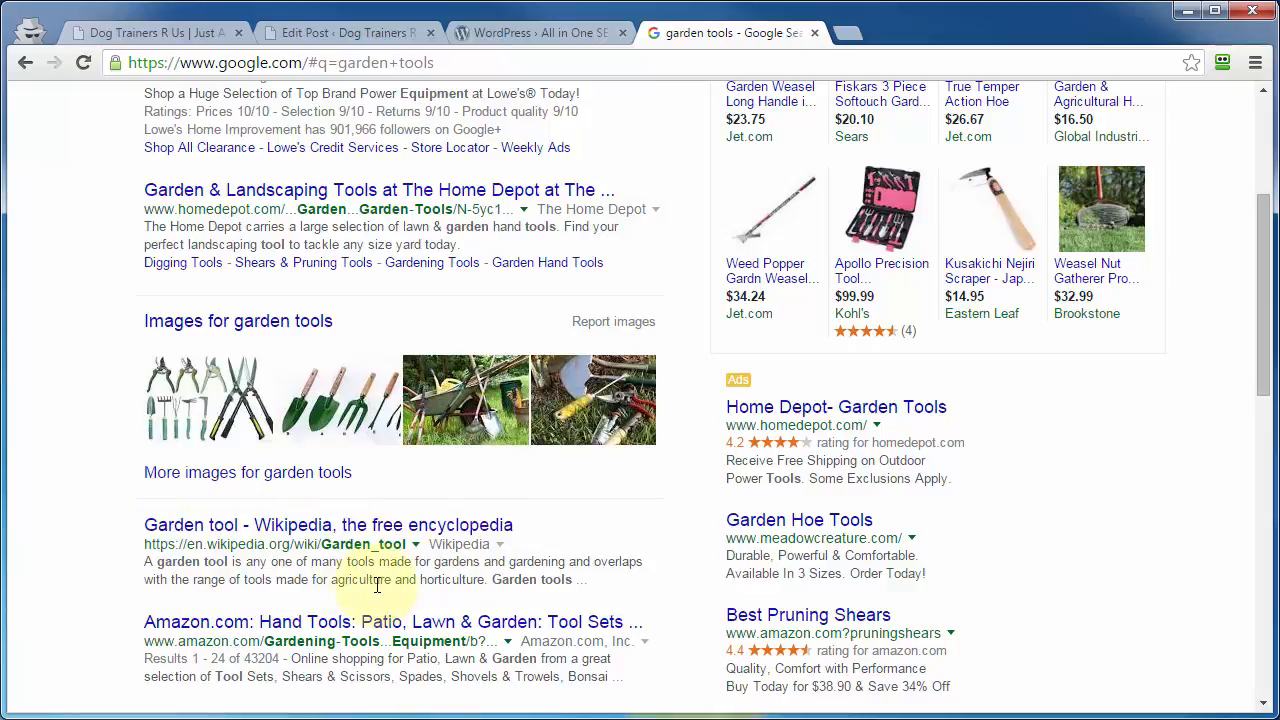
{"action": "left_click", "coordinate": [331, 30]}
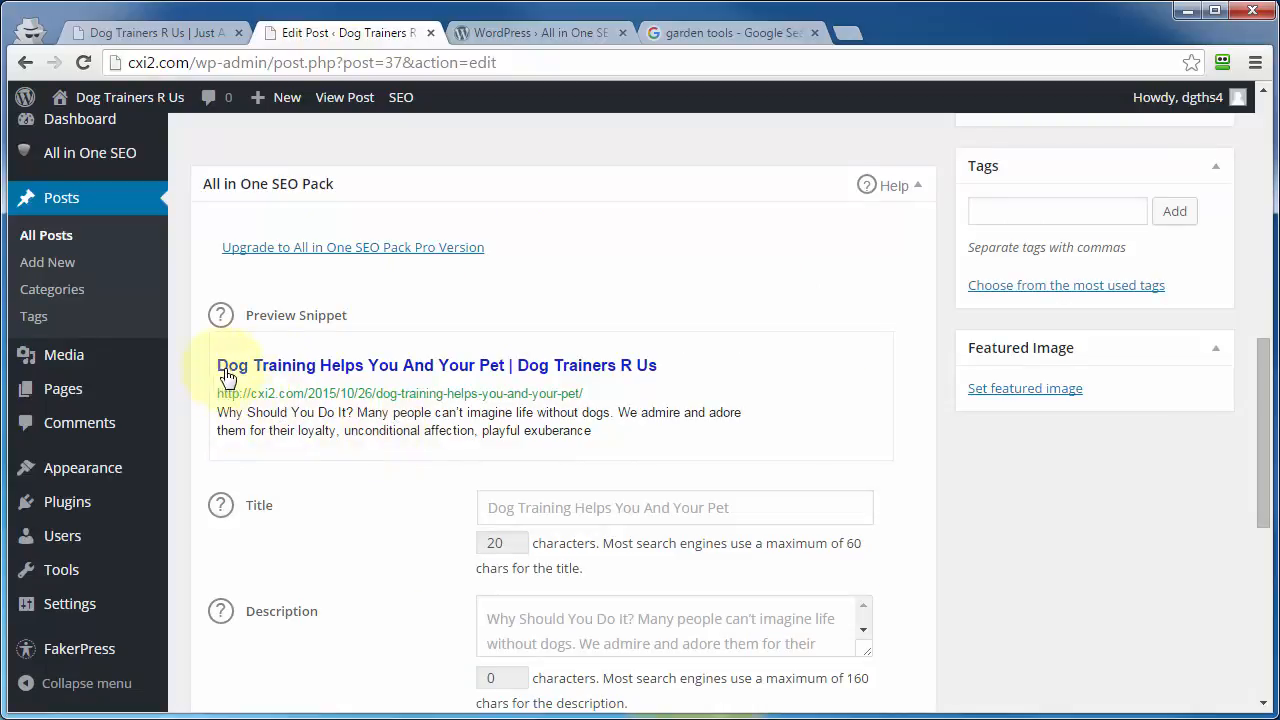
{"action": "scroll", "coordinate": [1055, 528], "scroll_direction": "up", "scroll_amount": 5}
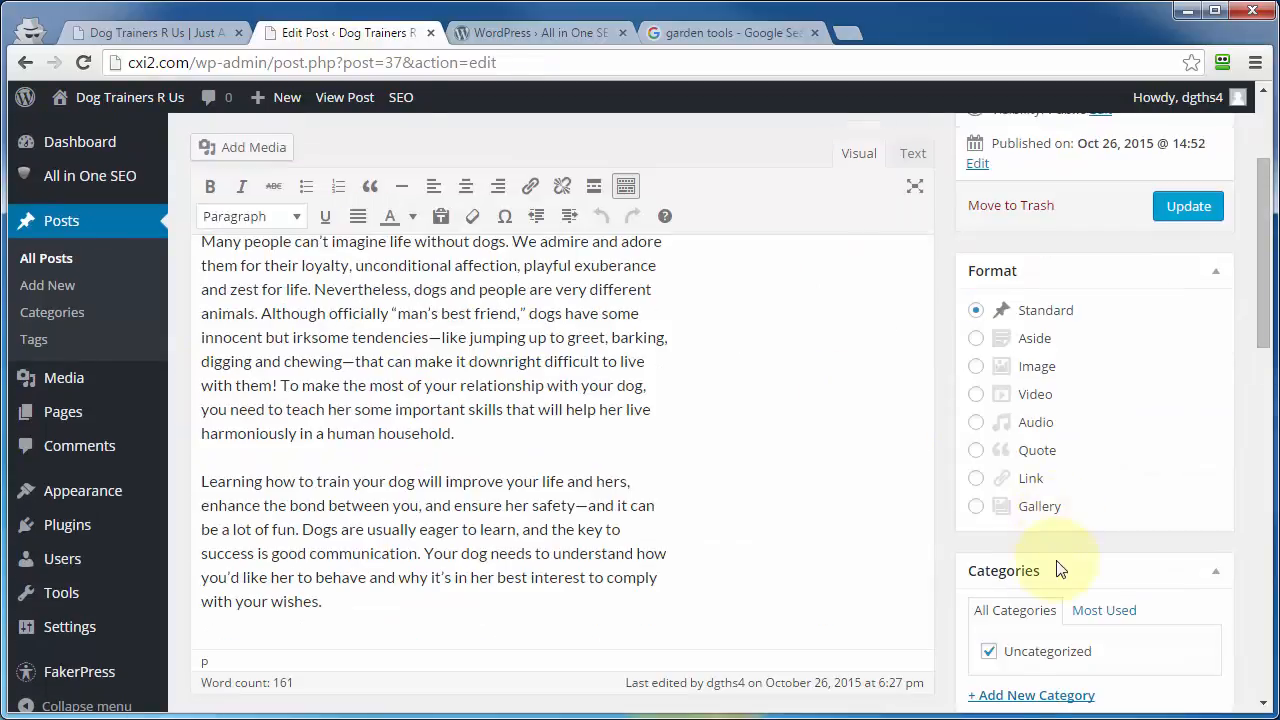
{"action": "scroll", "coordinate": [1060, 568], "scroll_direction": "up", "scroll_amount": 2}
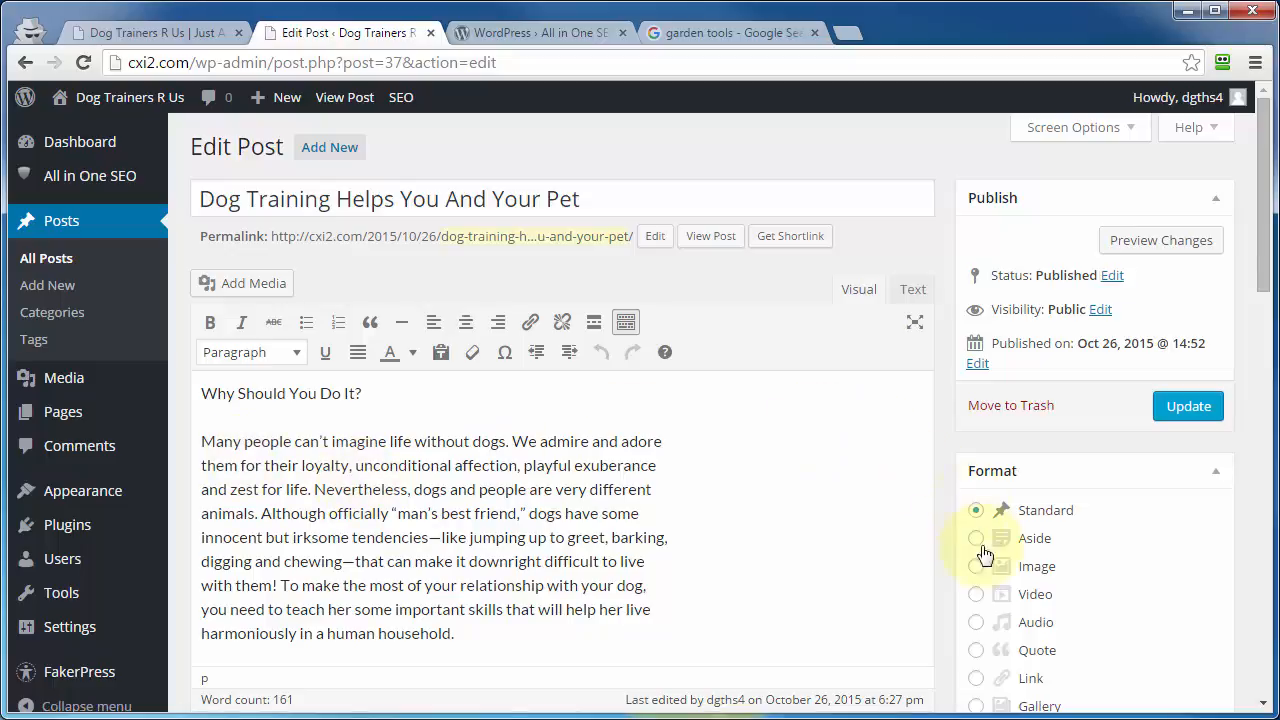
Enter "Dog Training Tips" as the post's SEO title and compare the preview snippet with the post's own title and permalink
{"action": "scroll", "coordinate": [975, 565], "scroll_direction": "down", "scroll_amount": 5}
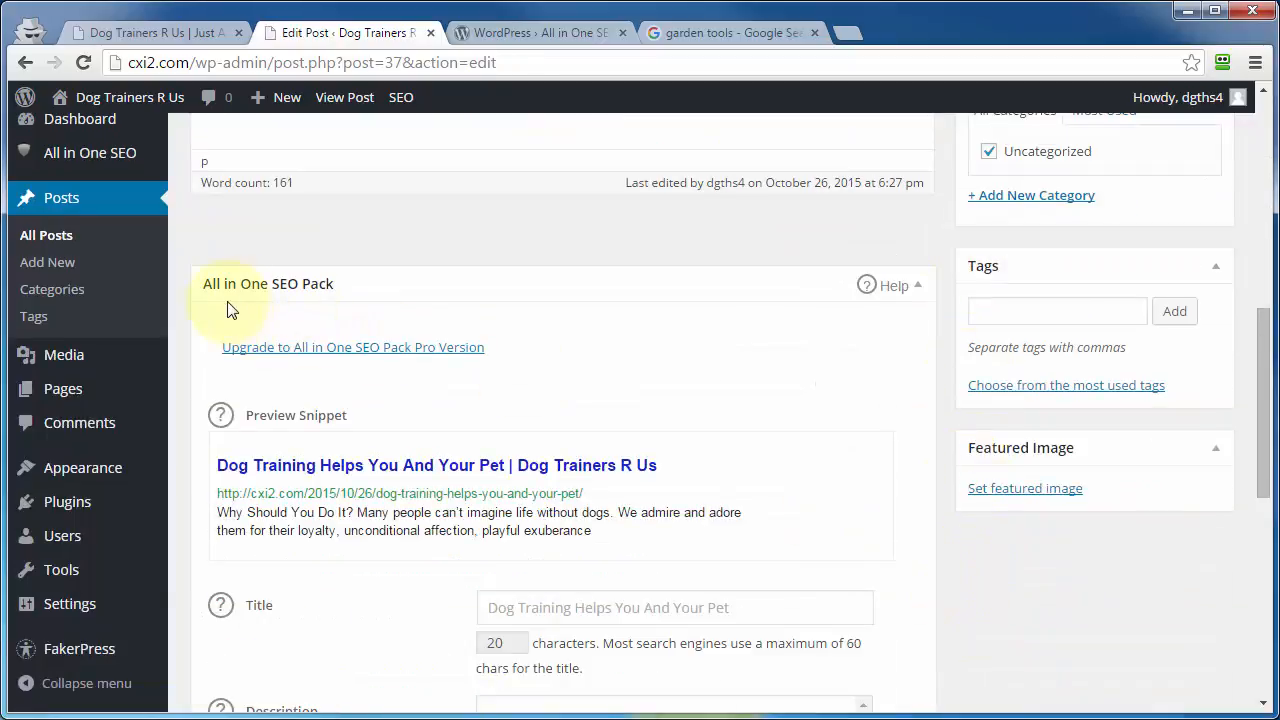
{"action": "scroll", "coordinate": [743, 380], "scroll_direction": "down", "scroll_amount": 2}
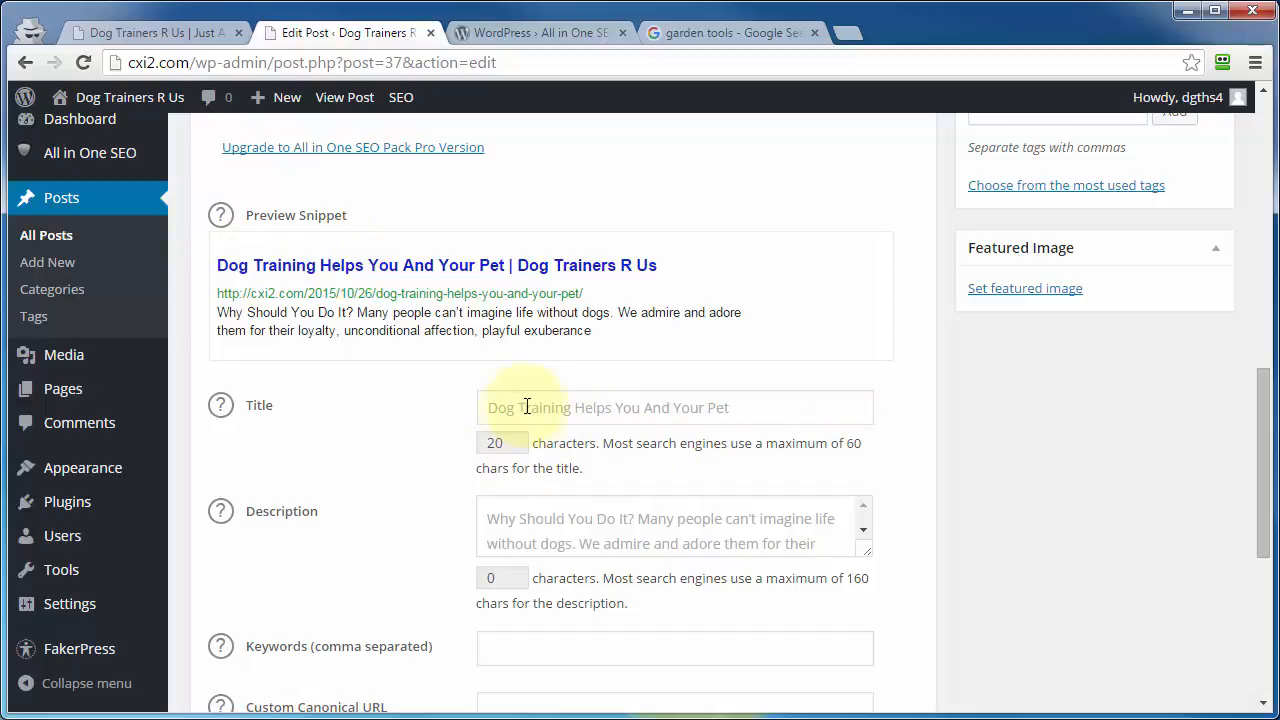
{"action": "left_click", "coordinate": [490, 407]}
{"action": "type", "text": "Dog Training Tips"}
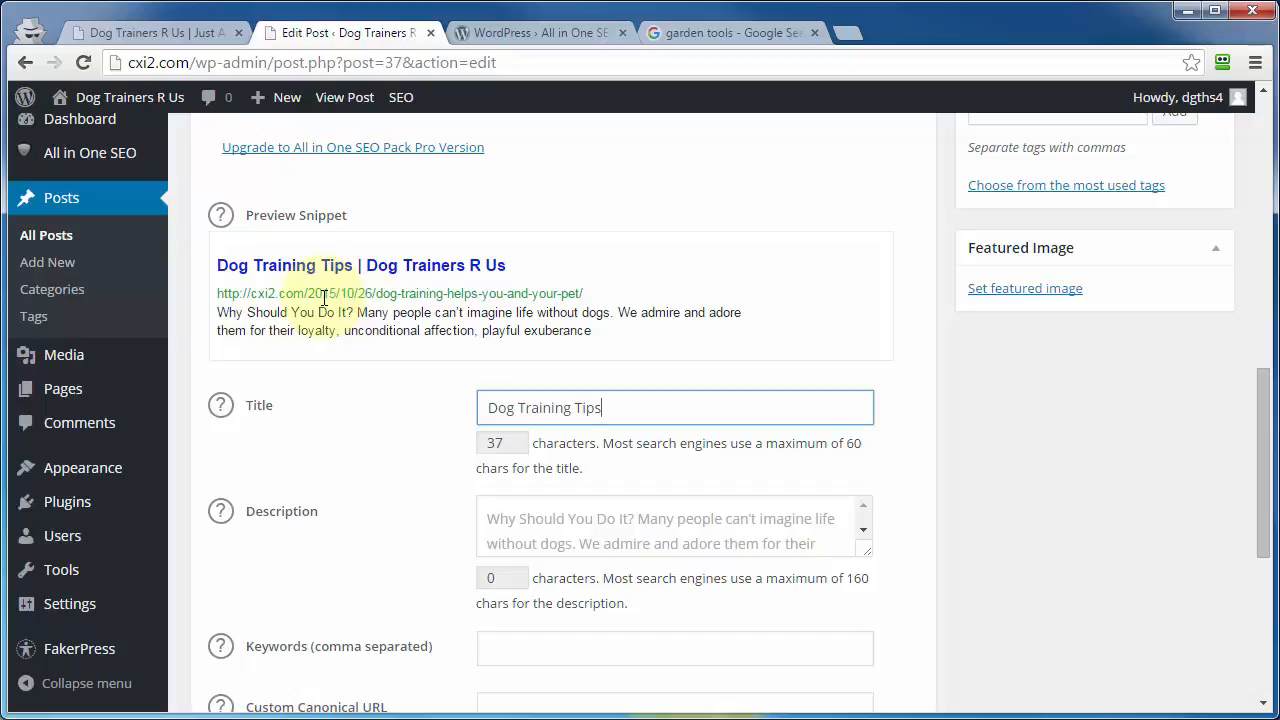
{"action": "scroll", "coordinate": [346, 527], "scroll_direction": "up", "scroll_amount": 15}
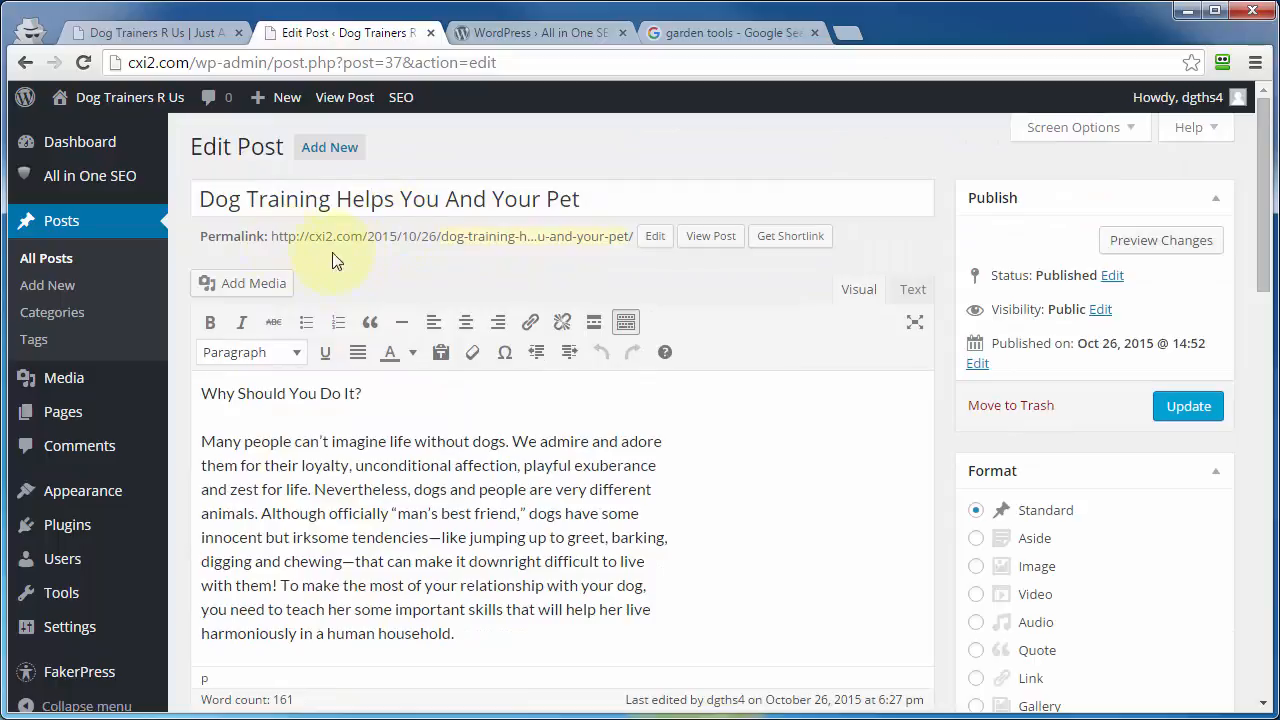
{"action": "scroll", "coordinate": [346, 290], "scroll_direction": "down", "scroll_amount": 4}
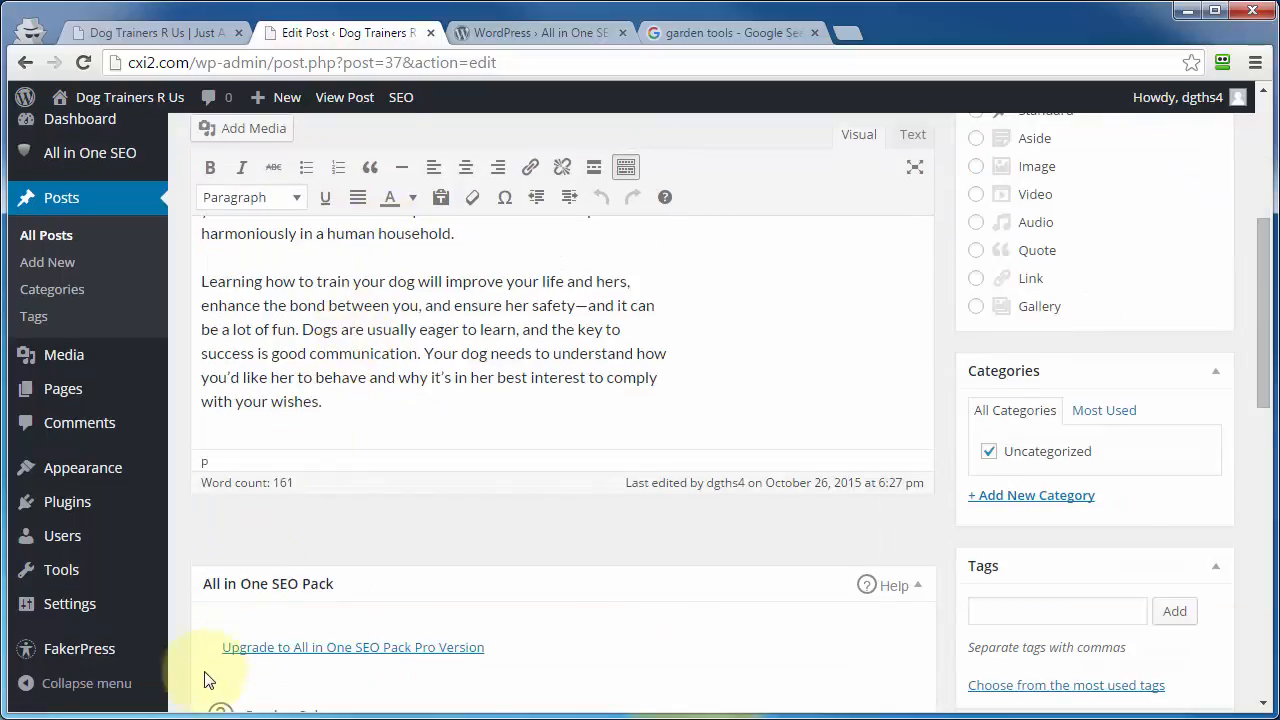
{"action": "scroll", "coordinate": [194, 583], "scroll_direction": "down", "scroll_amount": 5}
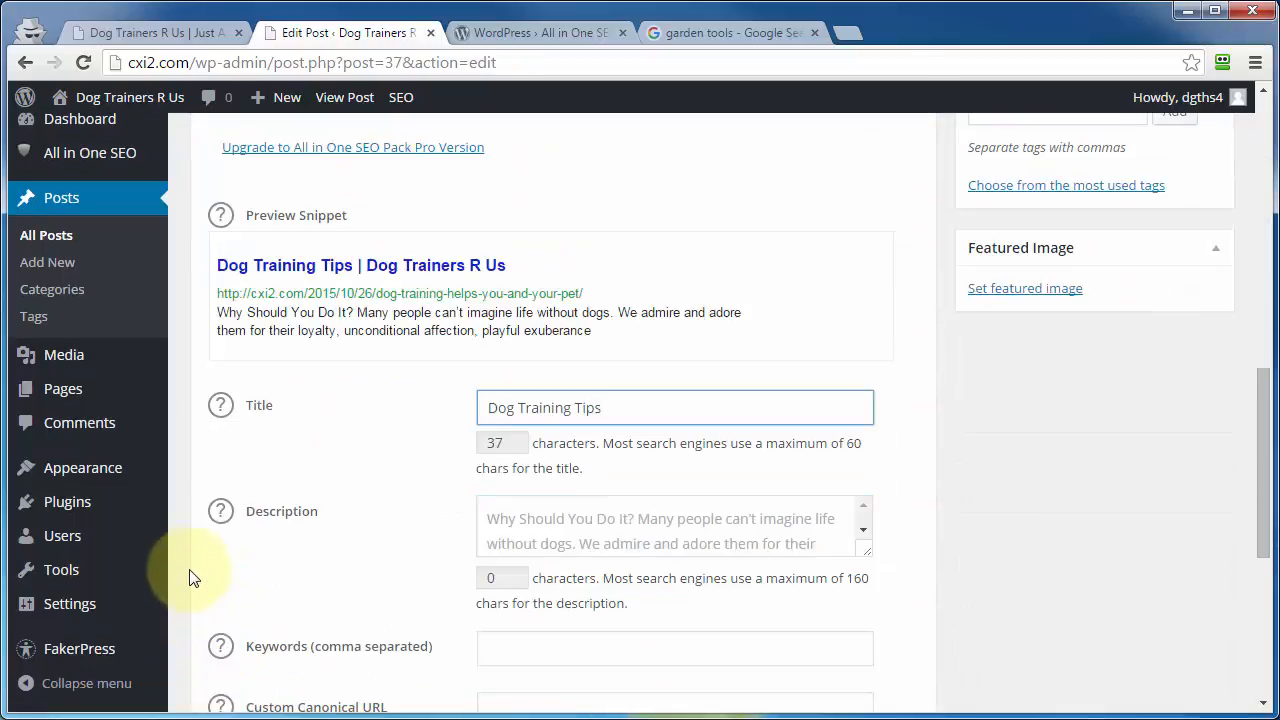
Open the permalink settings in a separate tab, change the URL structure to Post name and save the change
{"action": "mouse_move", "coordinate": [68, 600]}
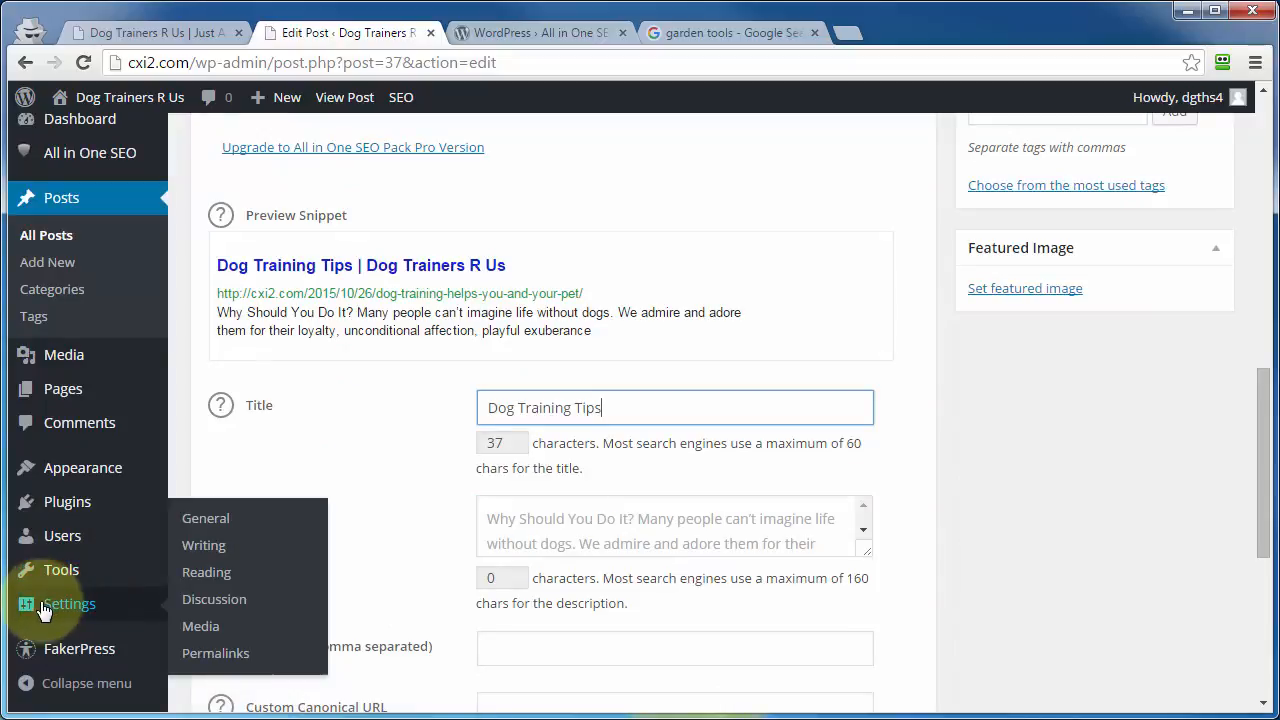
{"action": "right_click", "coordinate": [210, 660]}
{"action": "left_click", "coordinate": [242, 669]}
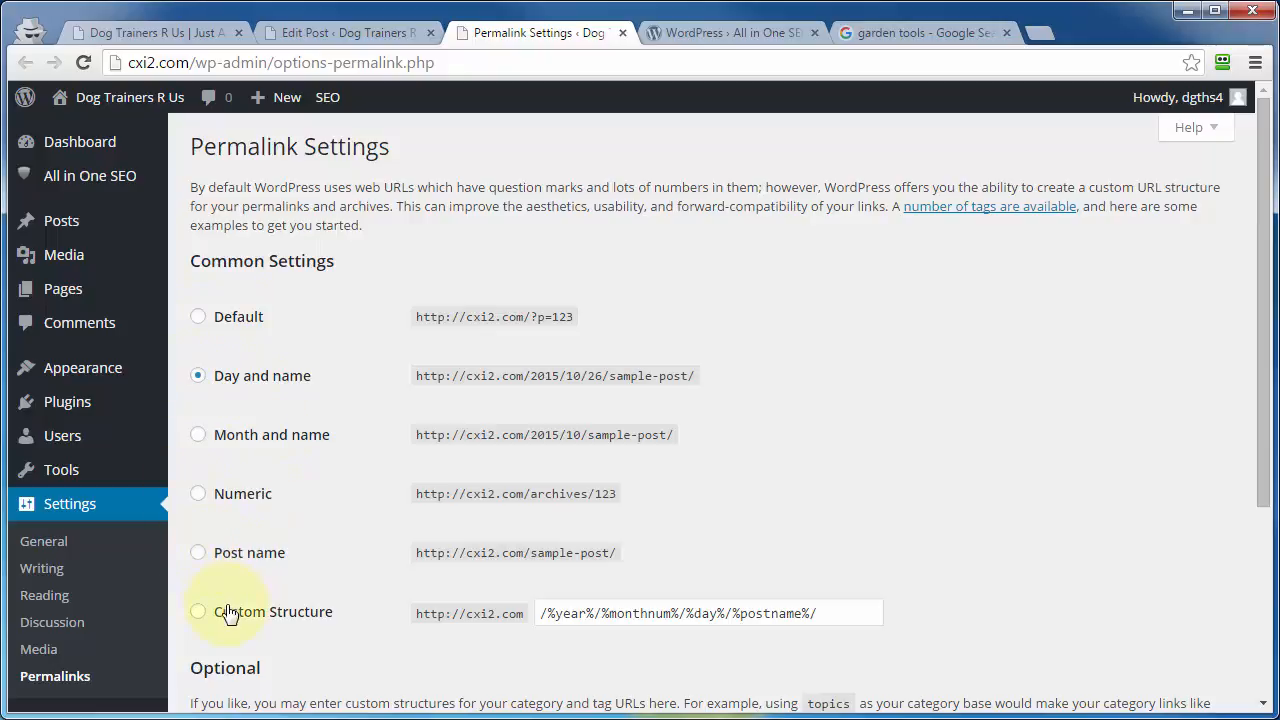
{"action": "left_click", "coordinate": [203, 558]}
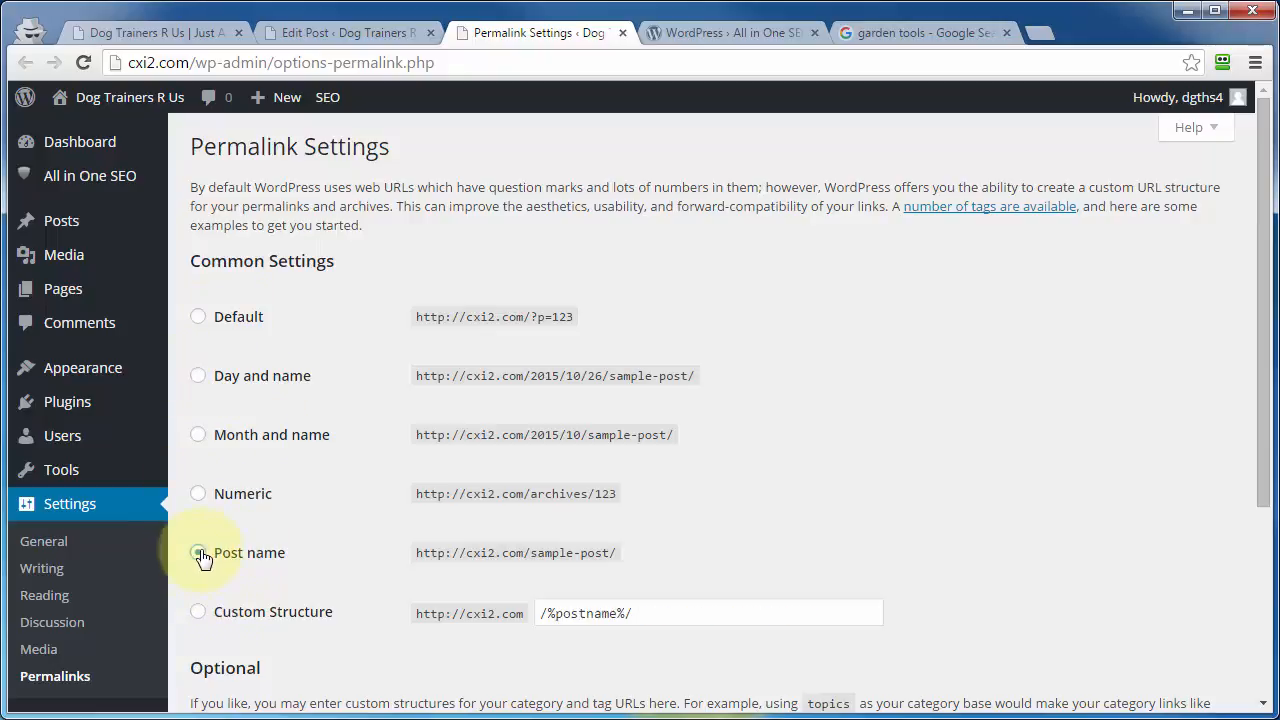
{"action": "scroll", "coordinate": [463, 551], "scroll_direction": "down", "scroll_amount": 3}
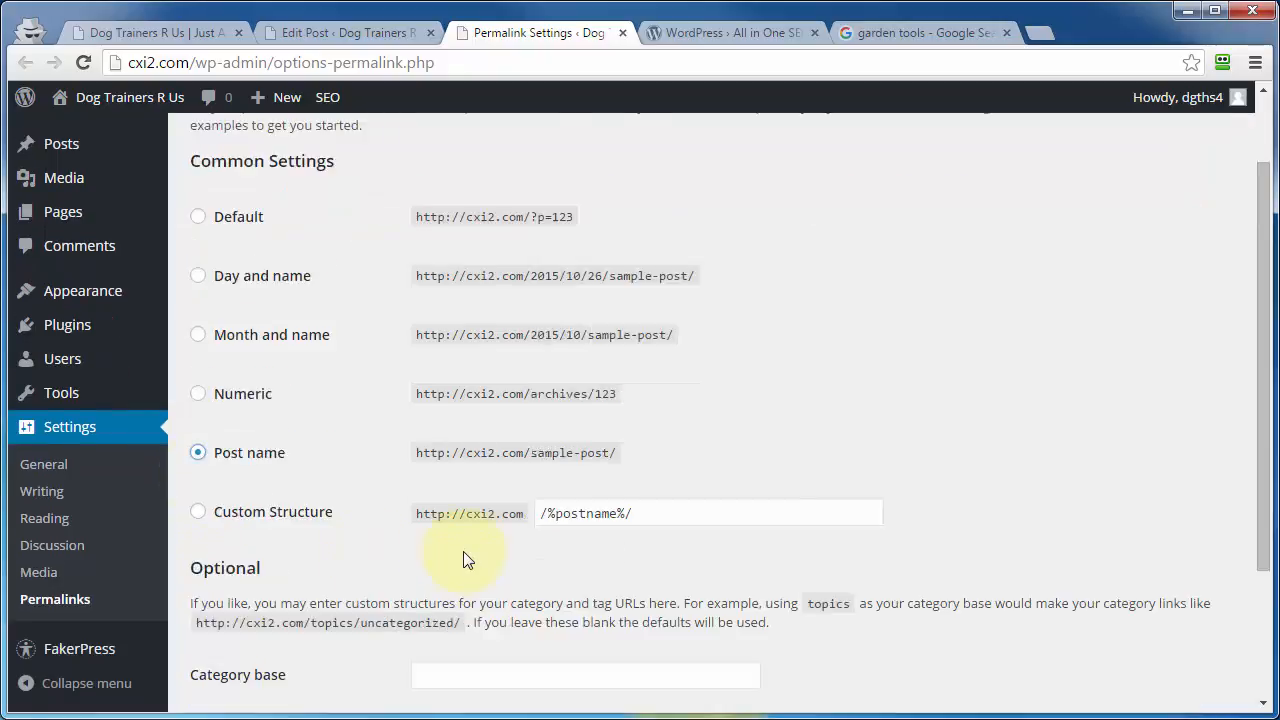
{"action": "left_click", "coordinate": [252, 618]}
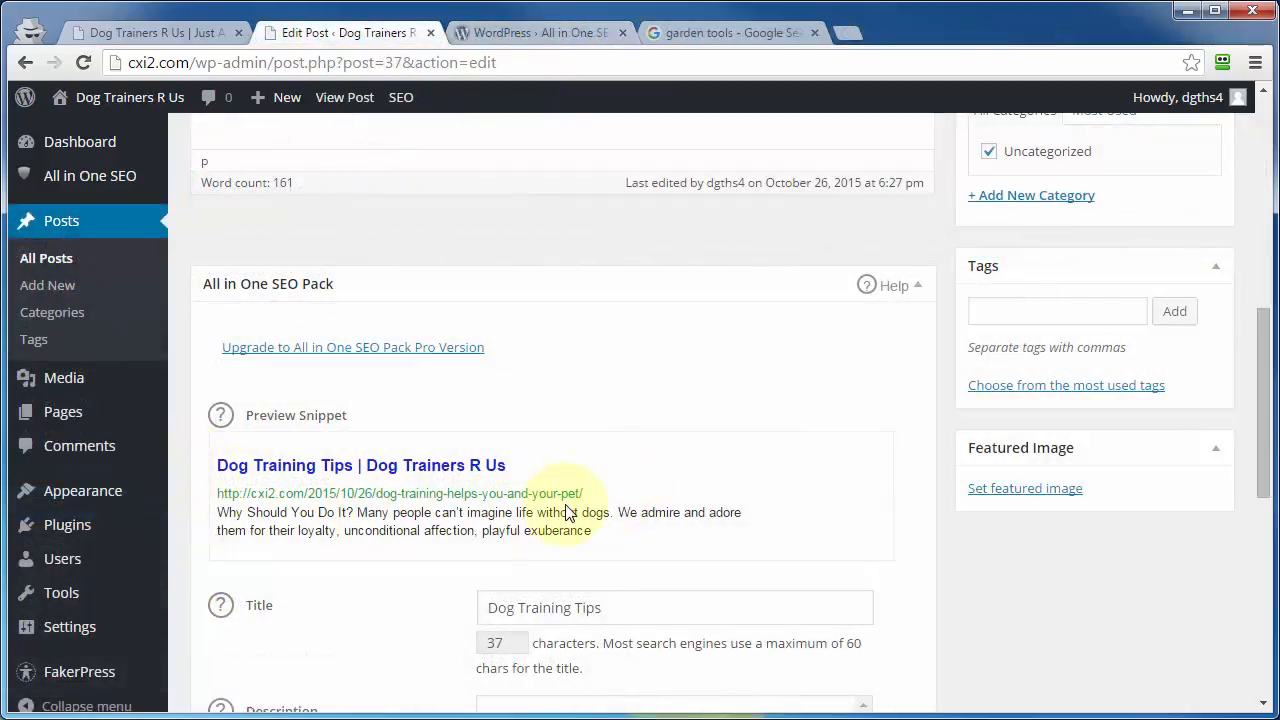
Reload the post editor and set the post's SEO title to "Dog Training Tips"
{"action": "left_click", "coordinate": [83, 62]}
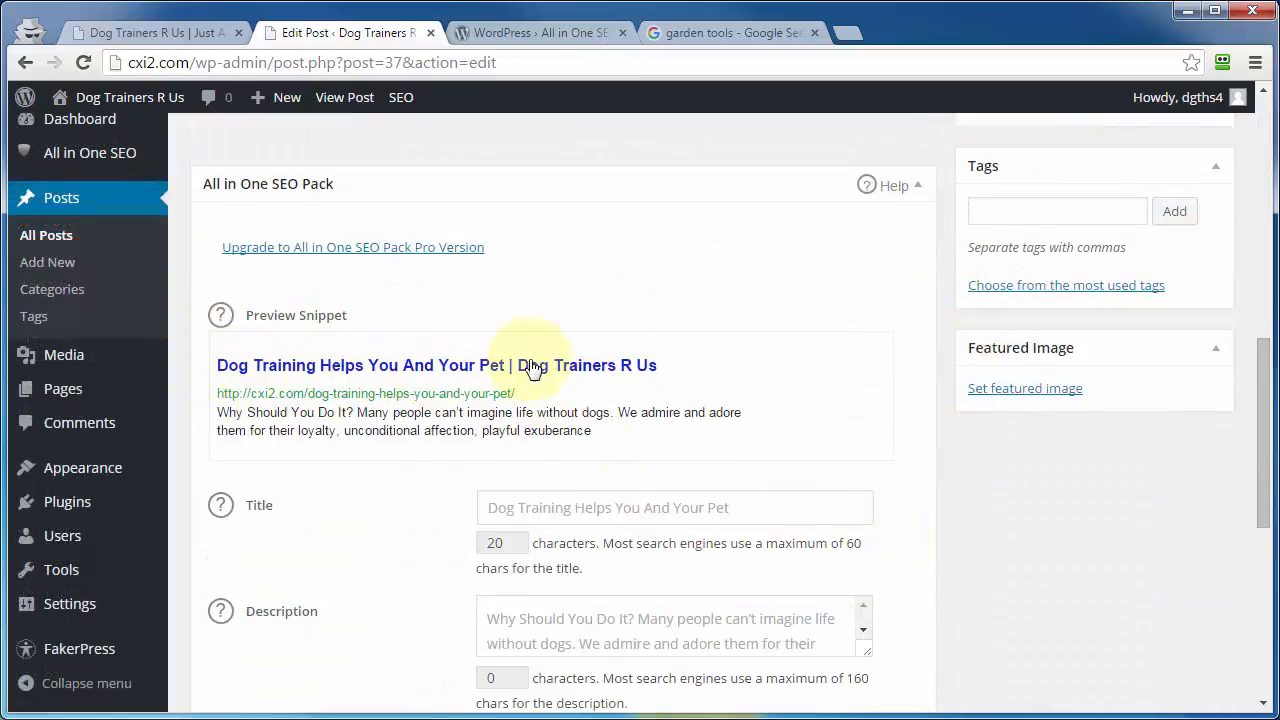
{"action": "left_click", "coordinate": [534, 506]}
{"action": "type", "text": "Dog Training Tips"}
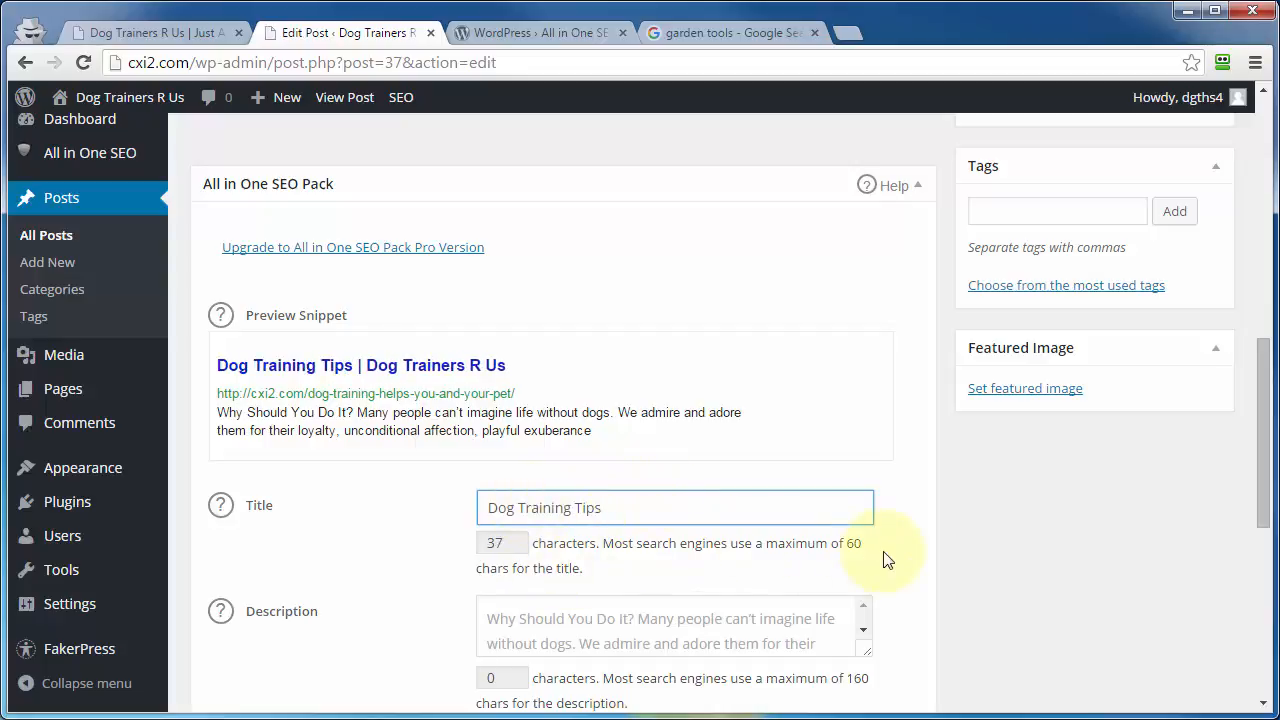
Set the SEO description to "This will give you some valuable dog training tips and techniques that every dog and puppy owner should have"
{"action": "scroll", "coordinate": [852, 545], "scroll_direction": "down", "scroll_amount": 1}
{"action": "left_click", "coordinate": [855, 532]}
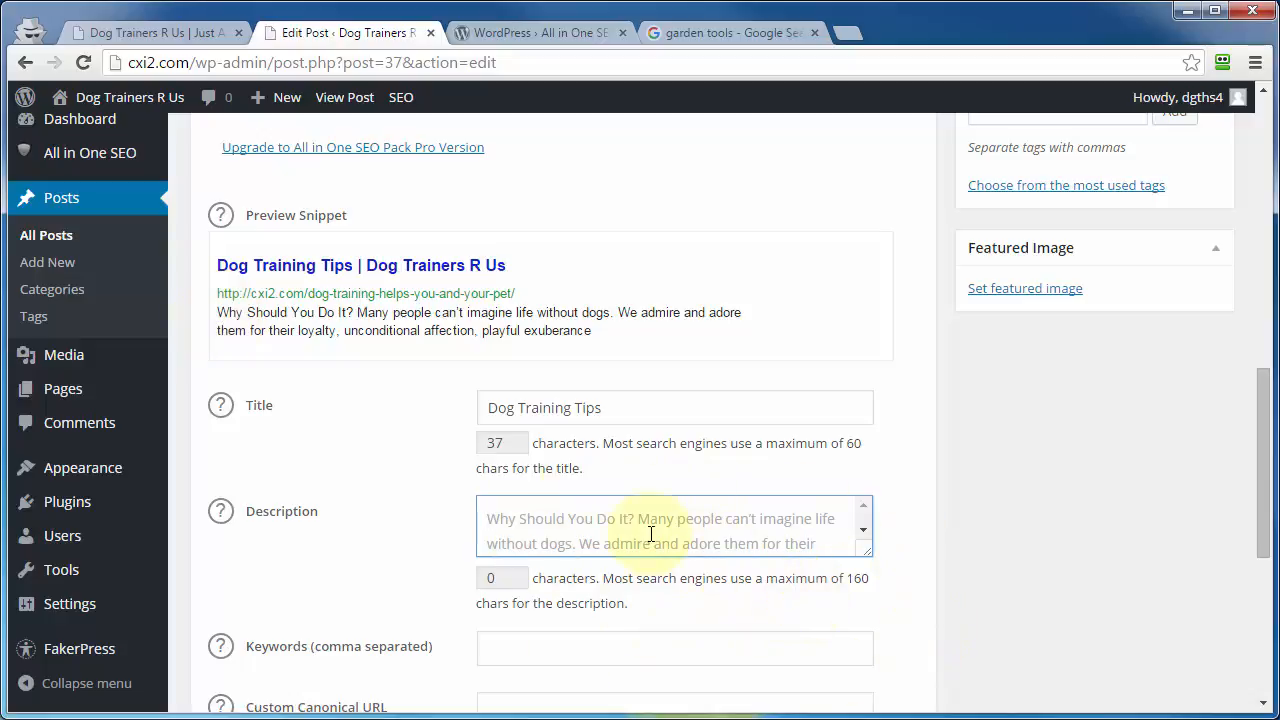
{"action": "type", "text": "This will give you some valuable dog training tips and techniques that every dog and puppy owner should have"}
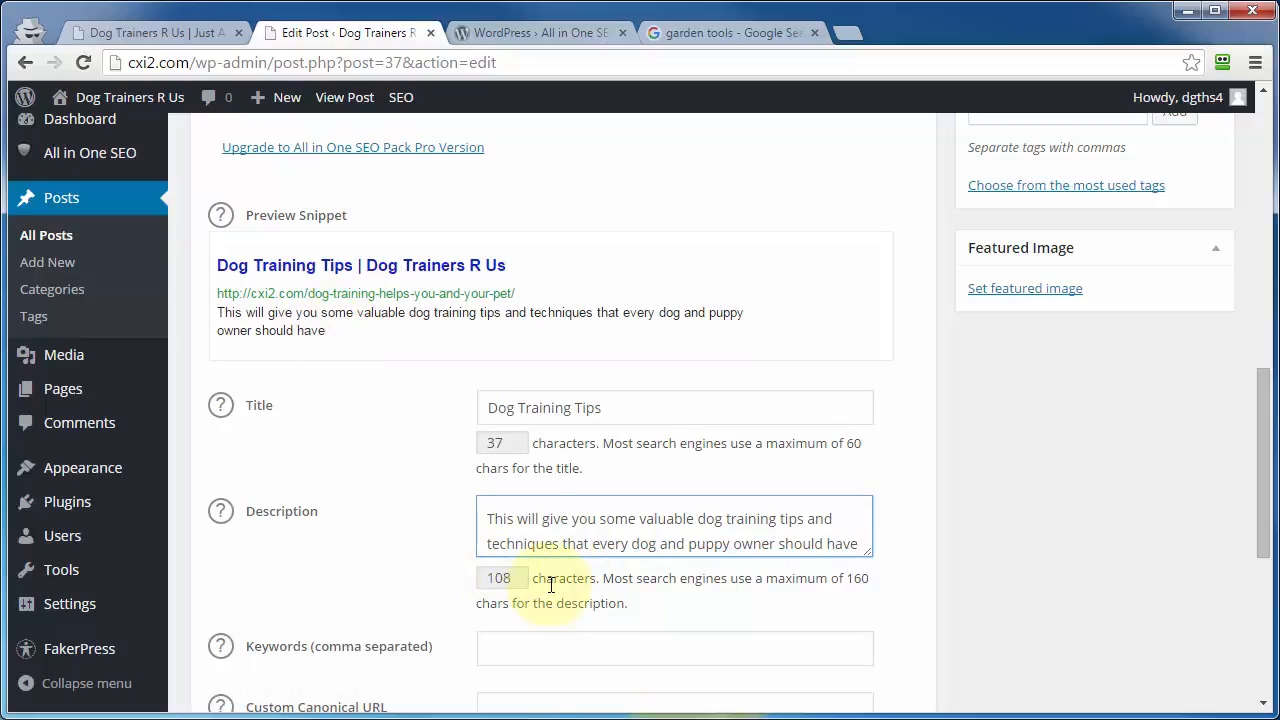
{"action": "scroll", "coordinate": [550, 585], "scroll_direction": "down", "scroll_amount": 2}
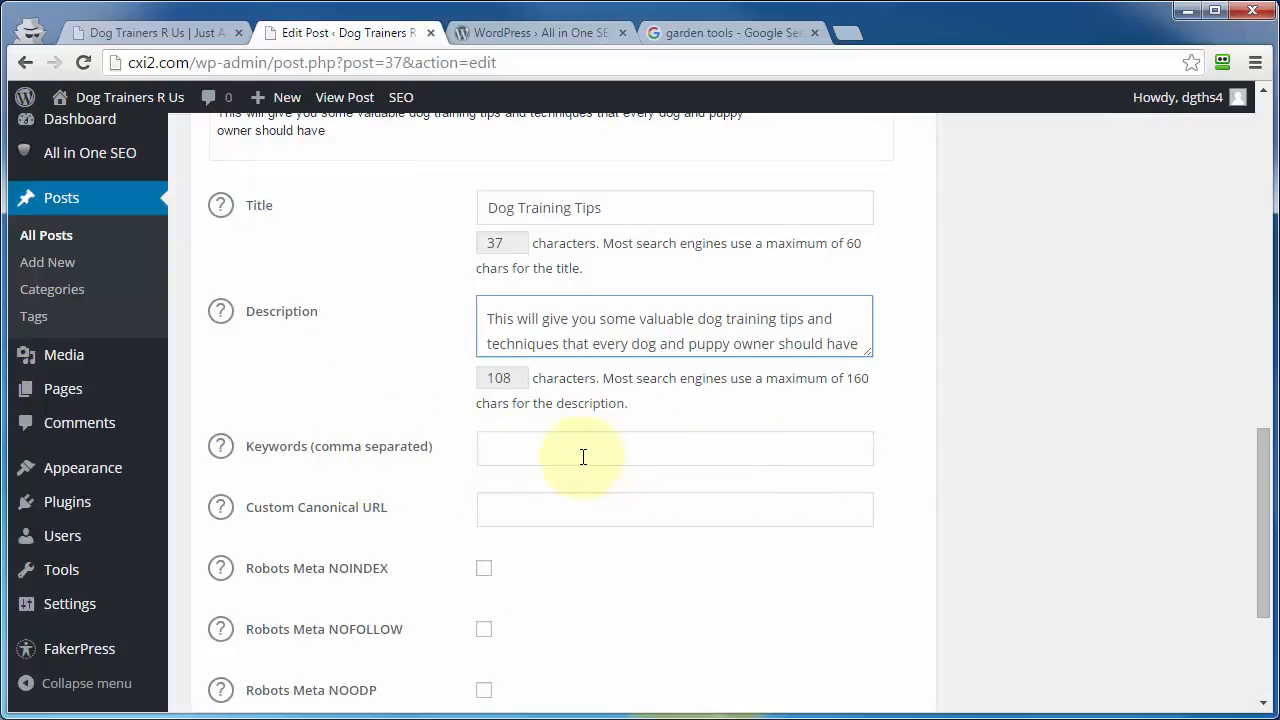
Compare the post's preview snippet and title with the Google search page for garden tools, returning to the post editor
{"action": "scroll", "coordinate": [657, 514], "scroll_direction": "up", "scroll_amount": 8}
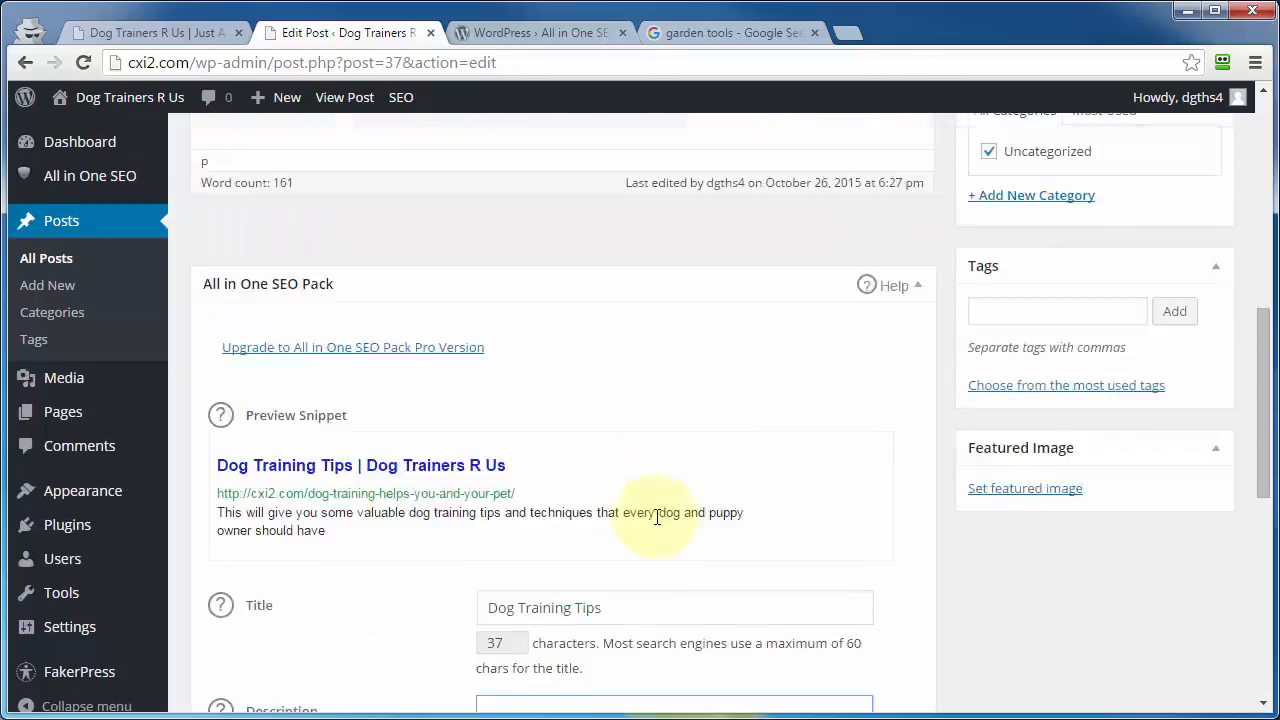
{"action": "scroll", "coordinate": [657, 516], "scroll_direction": "up", "scroll_amount": 5}
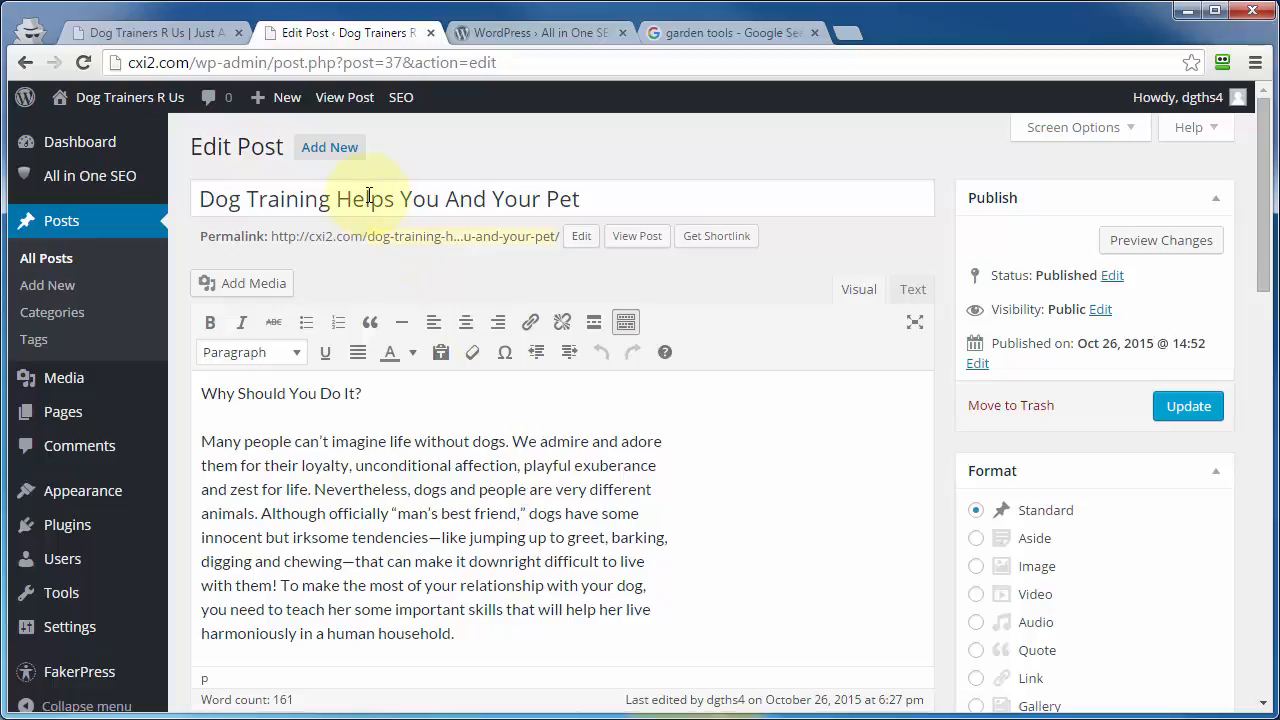
{"action": "left_click", "coordinate": [715, 33]}
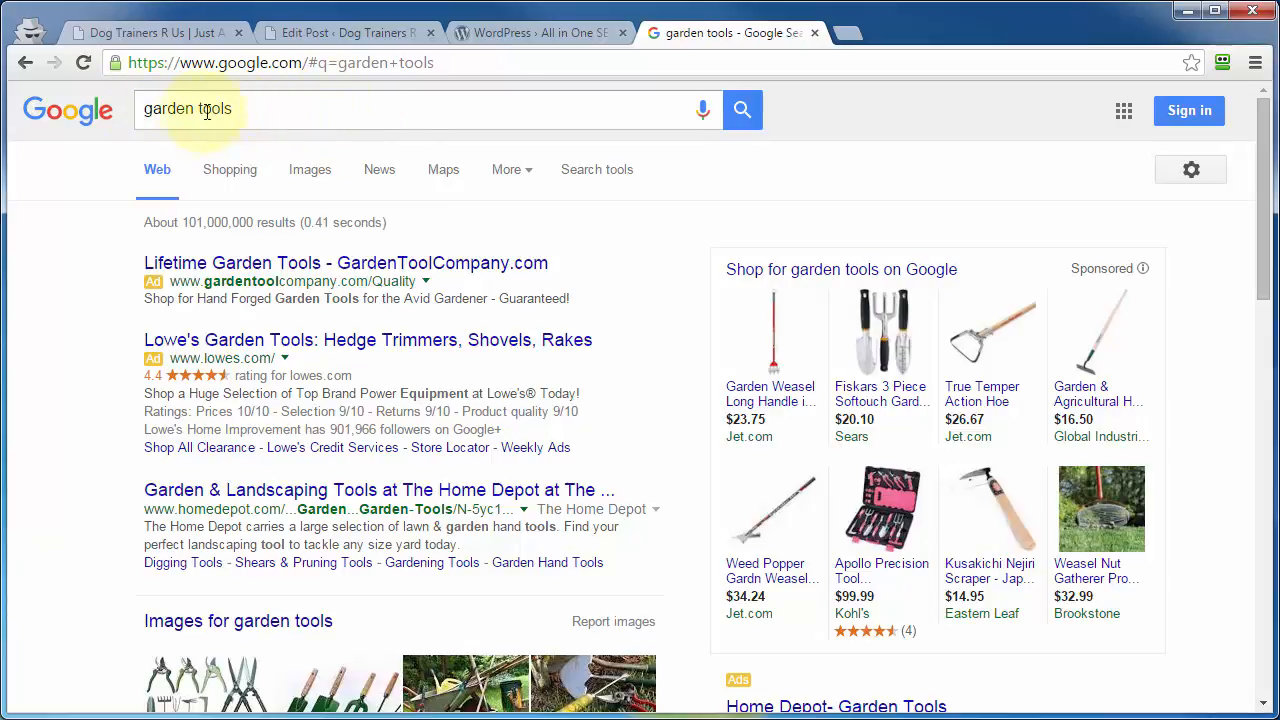
{"action": "left_click", "coordinate": [345, 33]}
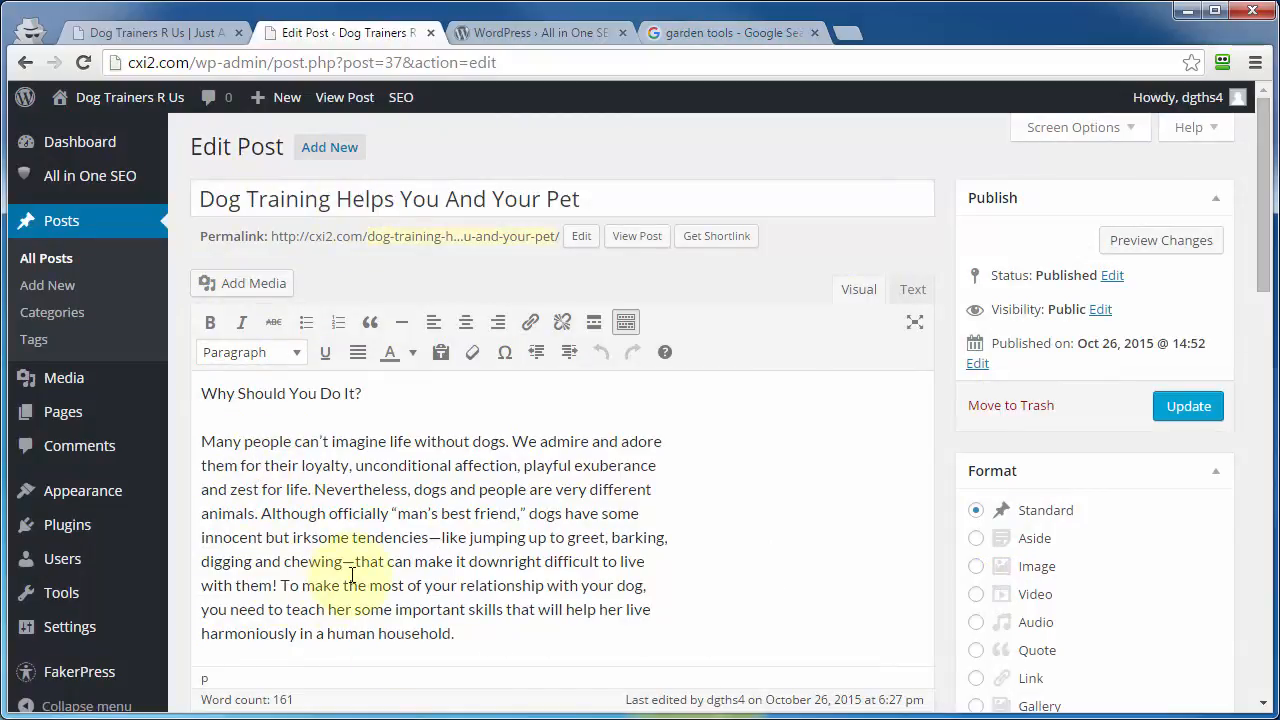
Review the post's keywords, canonical URL and robots meta options, leave them unset and update the post
{"action": "scroll", "coordinate": [526, 510], "scroll_direction": "down", "scroll_amount": 1}
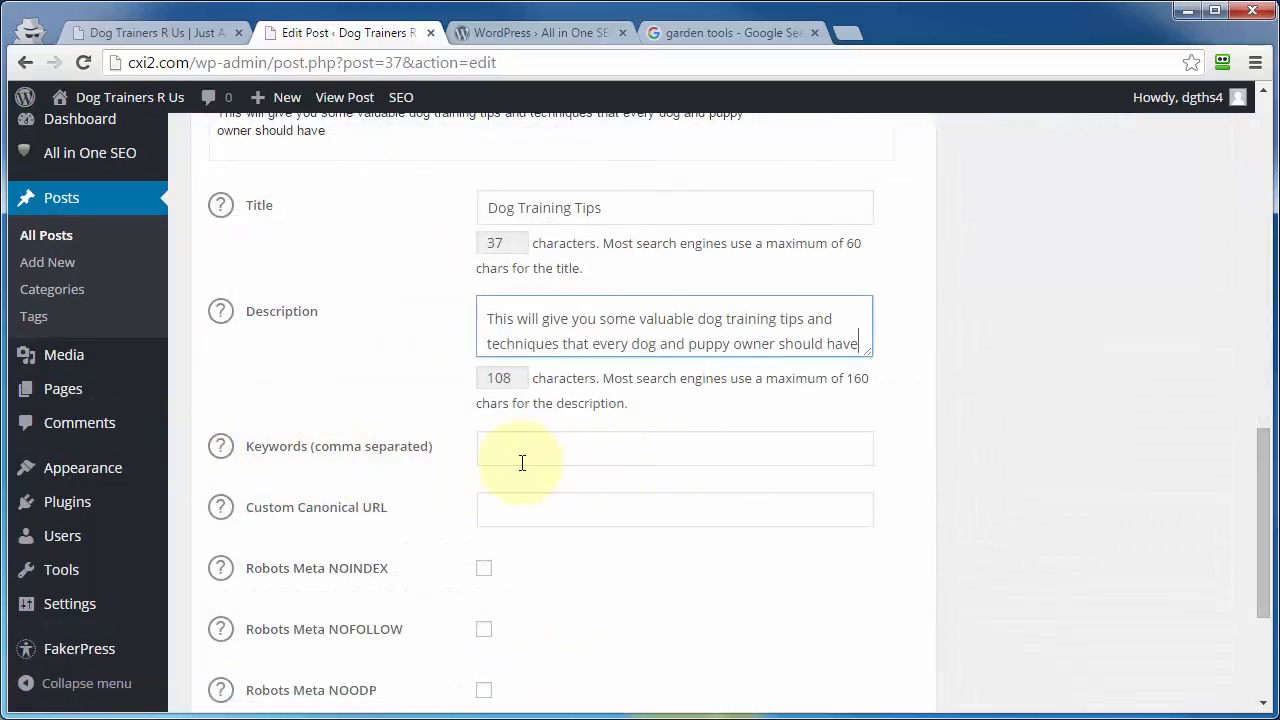
{"action": "scroll", "coordinate": [515, 460], "scroll_direction": "down", "scroll_amount": 3}
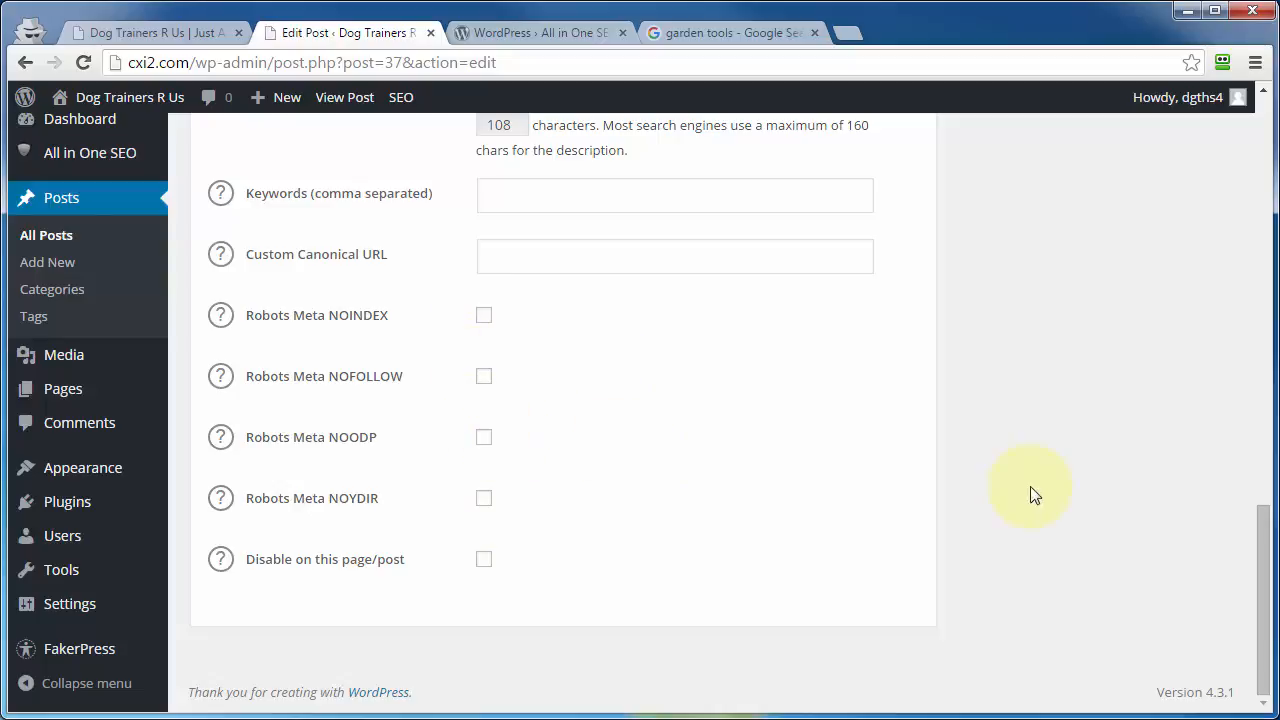
{"action": "scroll", "coordinate": [1060, 520], "scroll_direction": "up", "scroll_amount": 12}
{"action": "left_click", "coordinate": [1189, 258]}
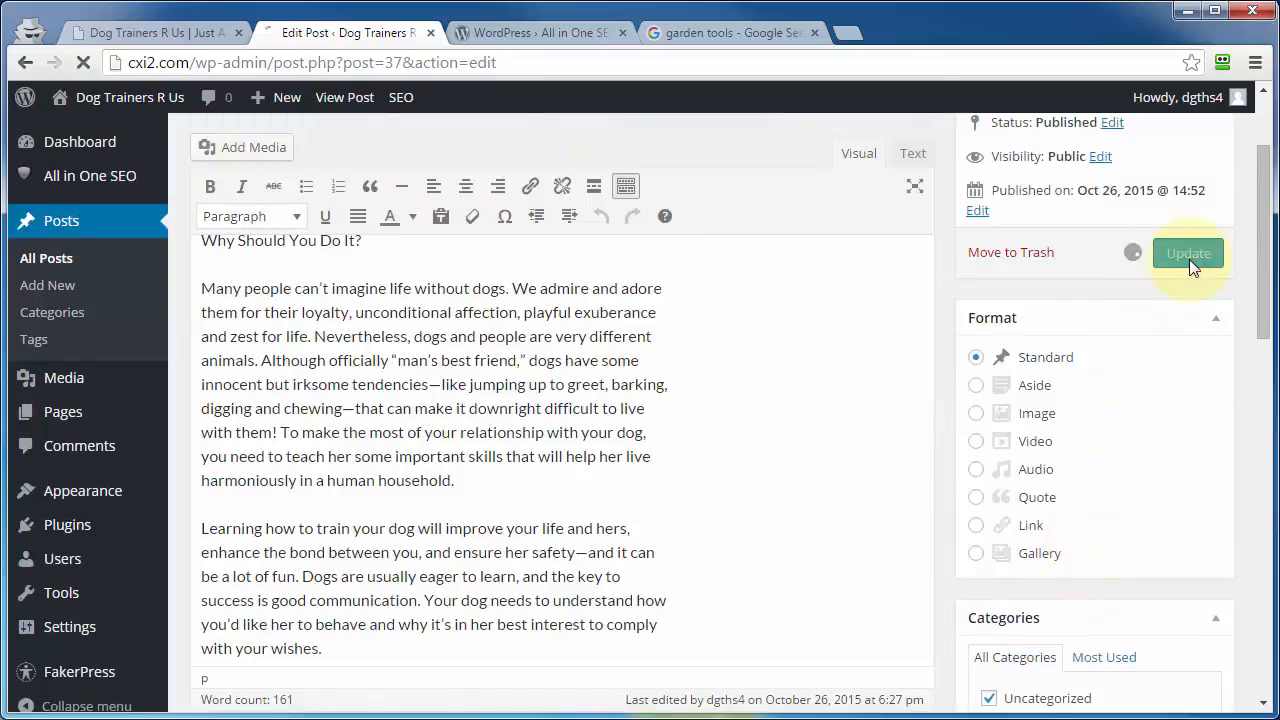